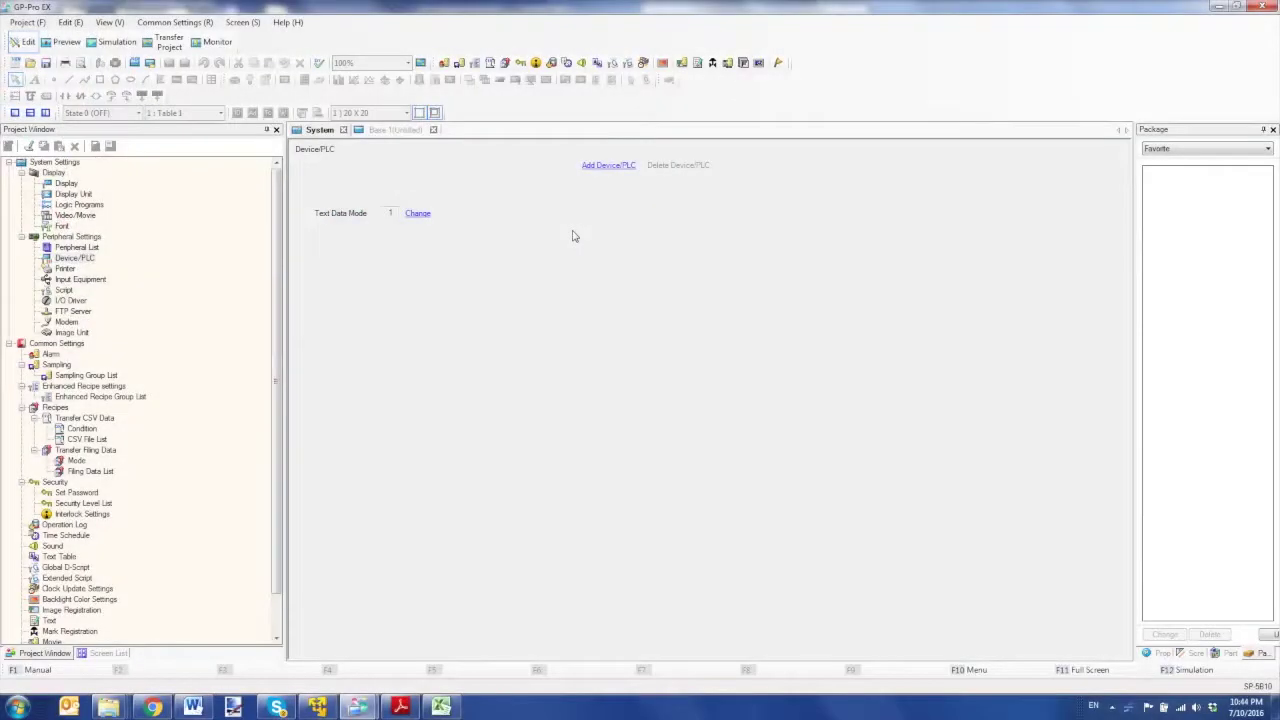
# Add a Siemens AG SIMATIC S7 Ethernet device/PLC on the Ethernet (TCP) port.
pyautogui.click(603, 170)
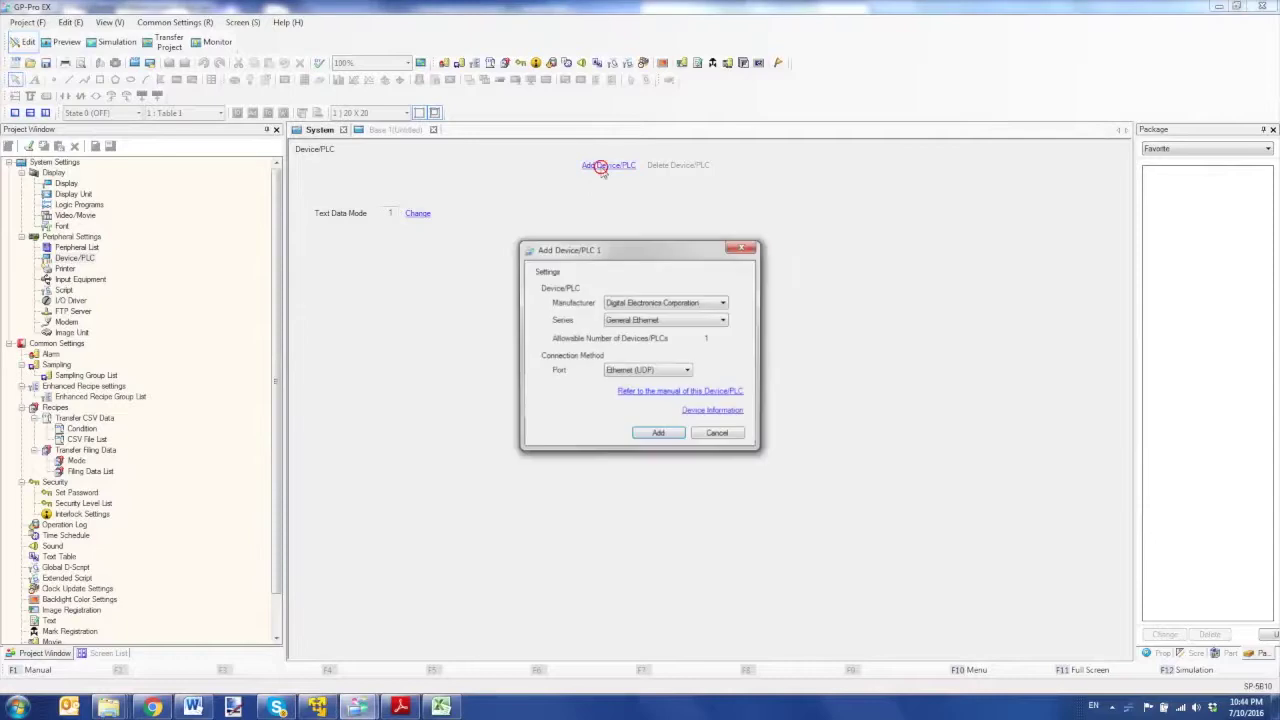
pyautogui.click(630, 302)
pyautogui.click(640, 350)
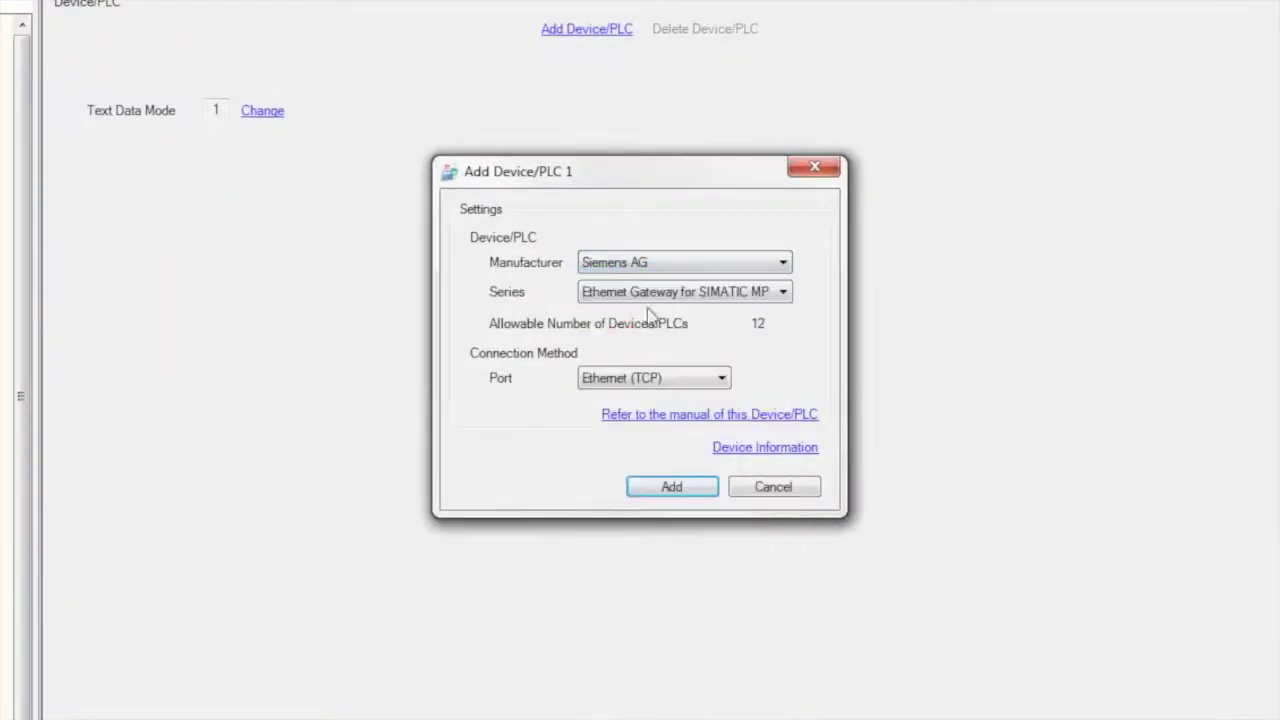
pyautogui.click(653, 296)
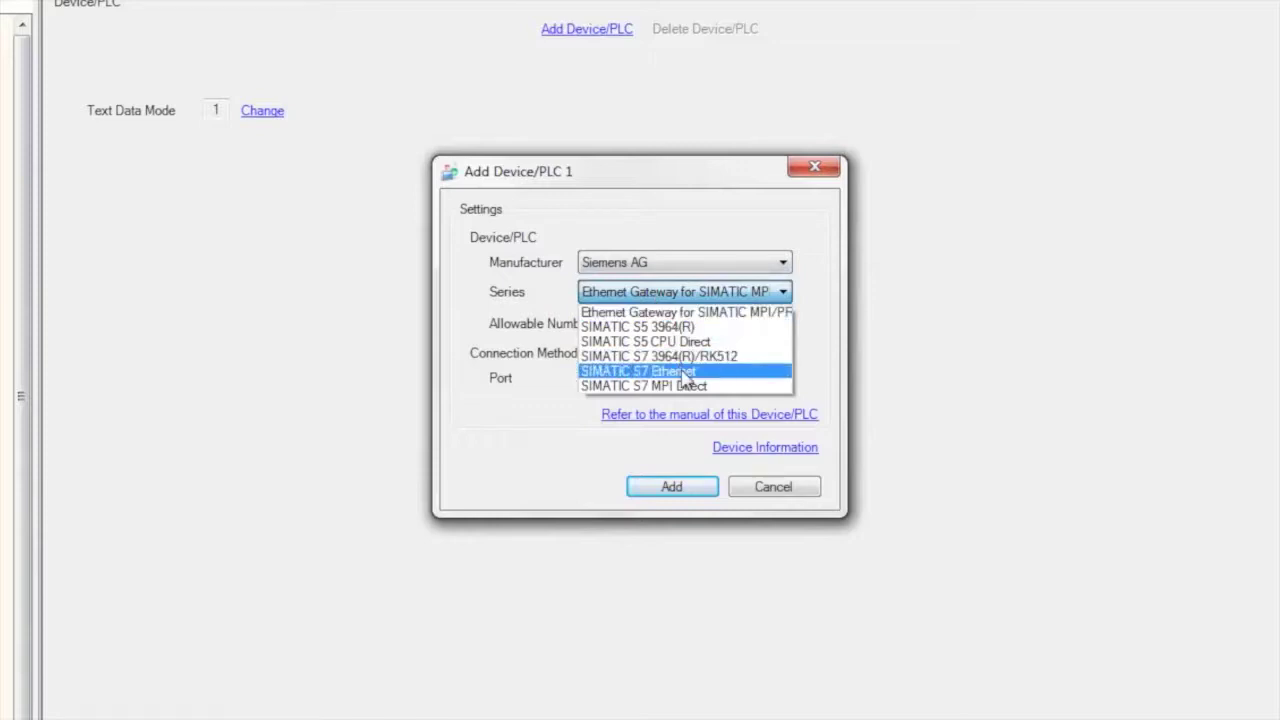
pyautogui.click(686, 371)
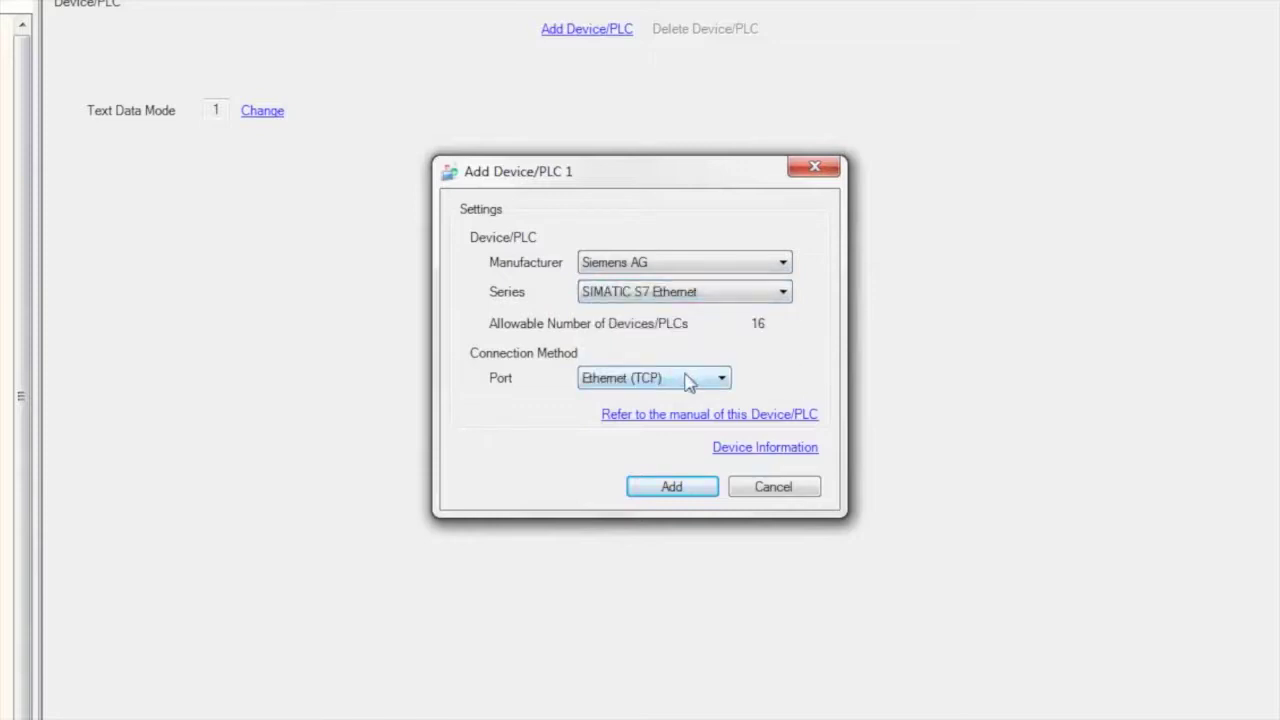
pyautogui.click(688, 380)
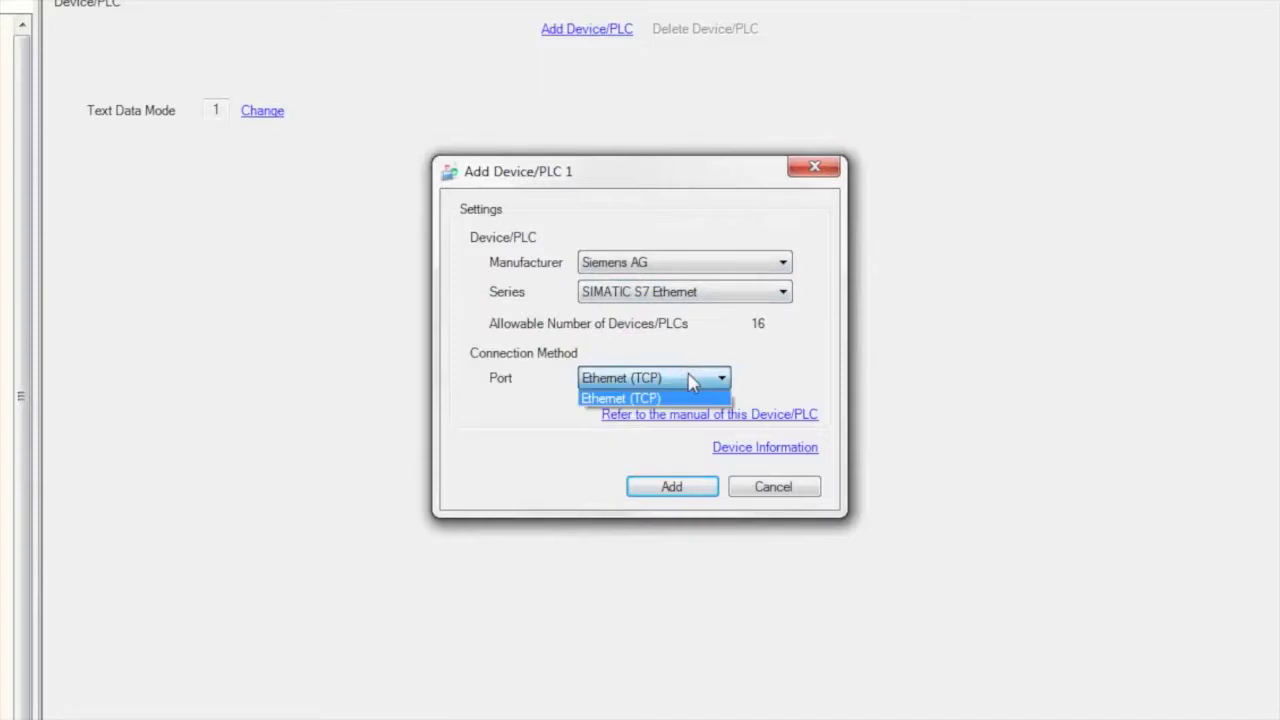
pyautogui.click(689, 373)
pyautogui.click(685, 484)
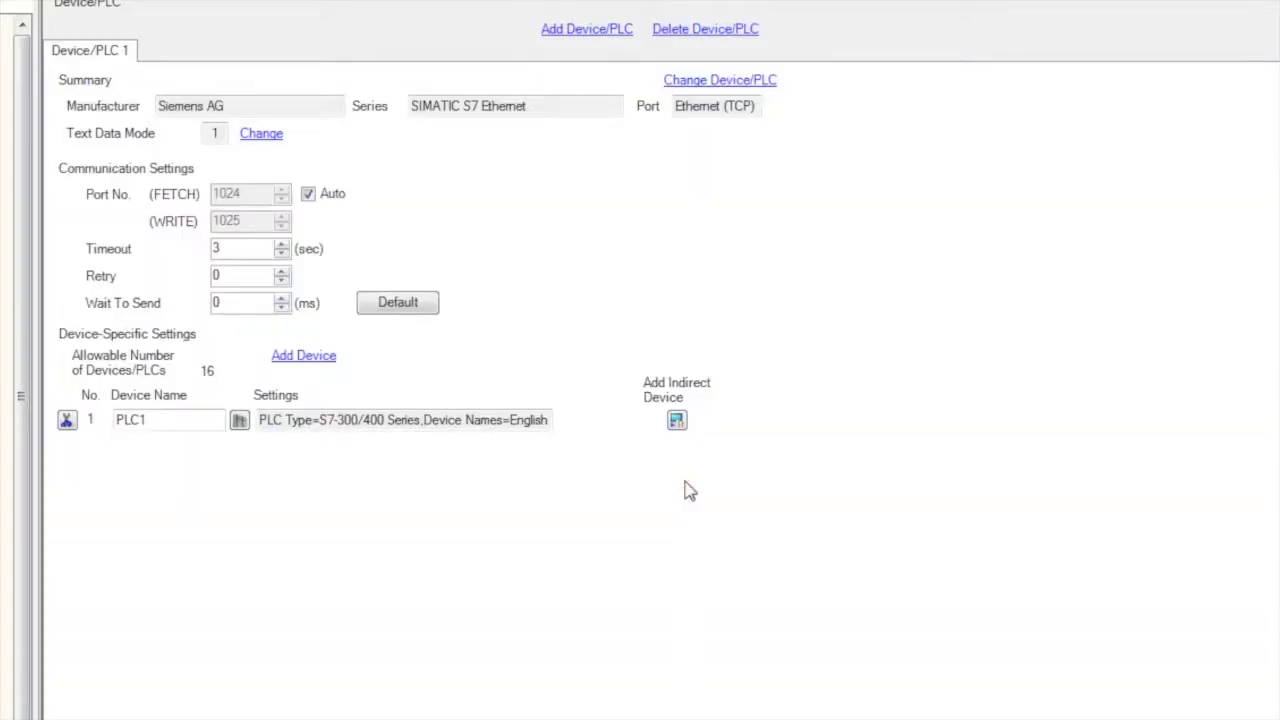
# Rename PLC1 to Siemens and open its individual device settings to review PLC types.
pyautogui.click(180, 425)
pyautogui.click(240, 421)
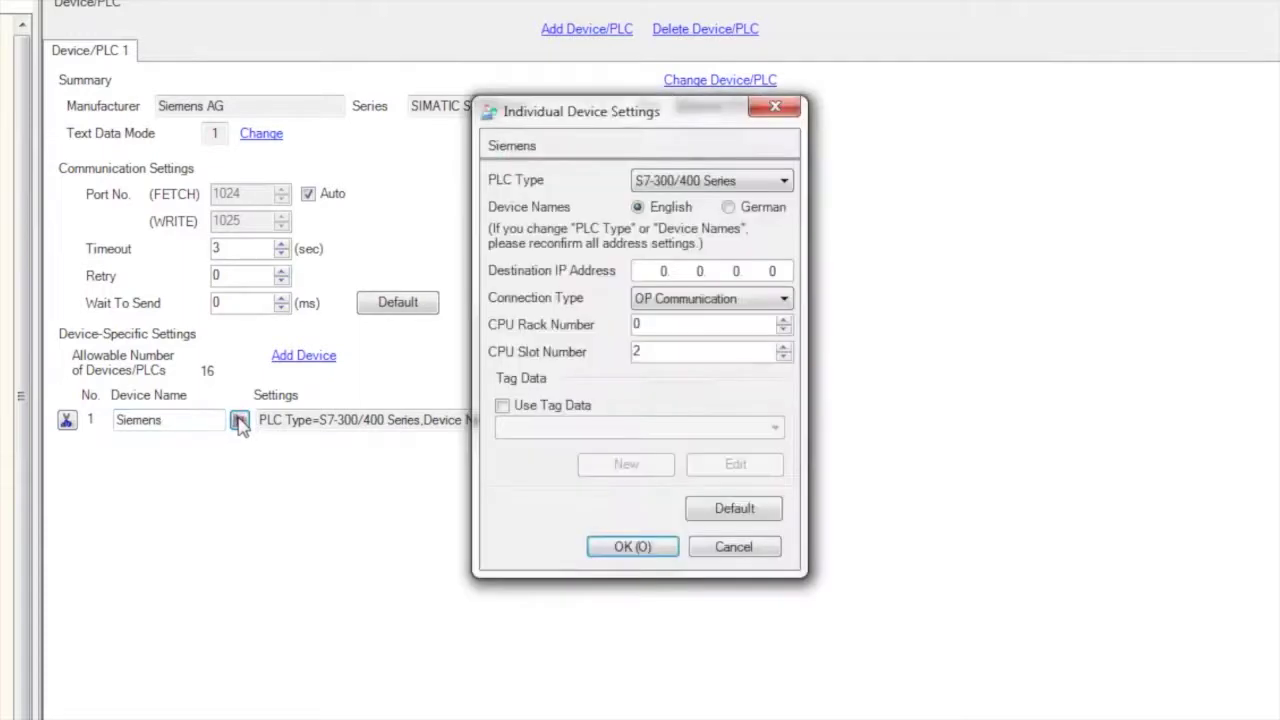
pyautogui.click(697, 185)
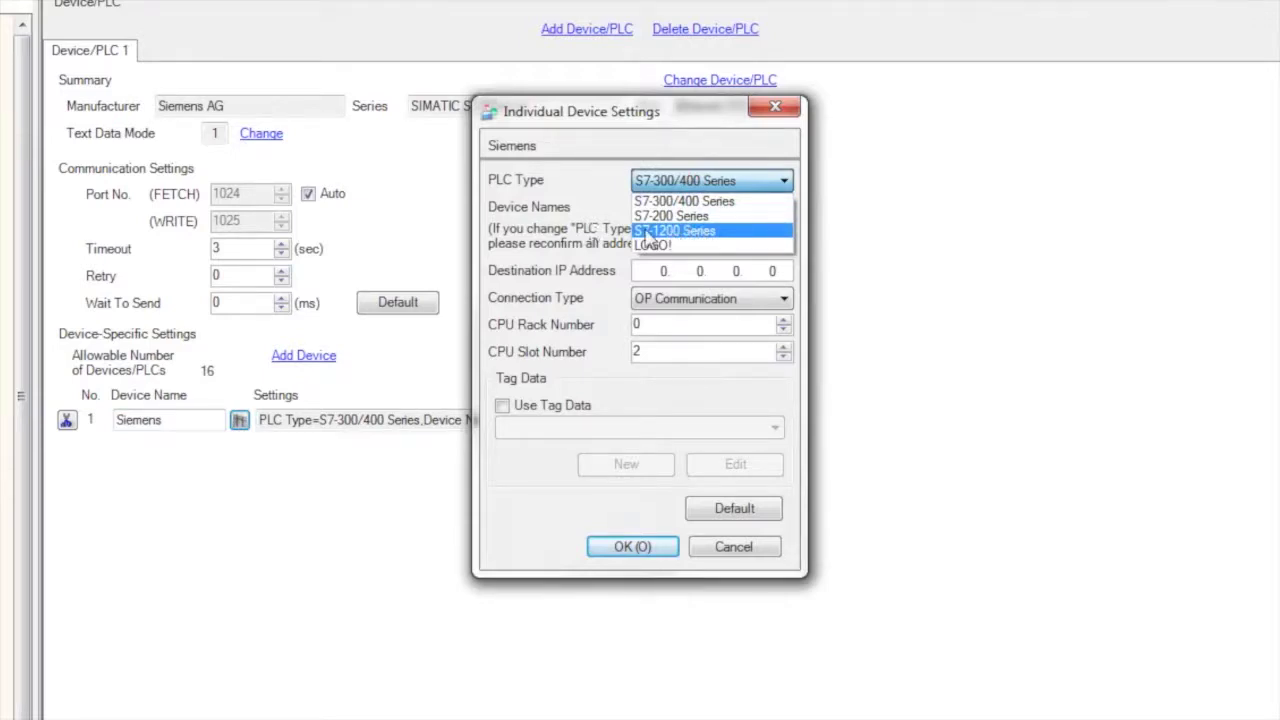
pyautogui.press('Escape')
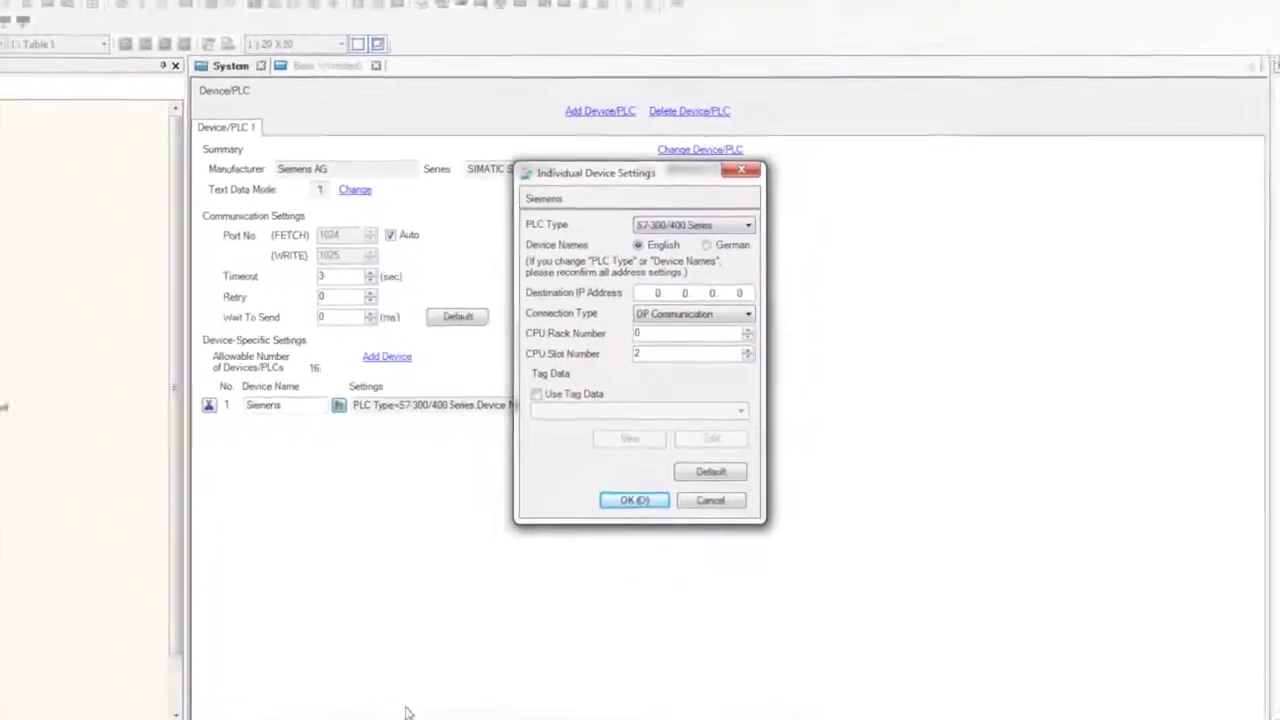
pyautogui.click(408, 707)
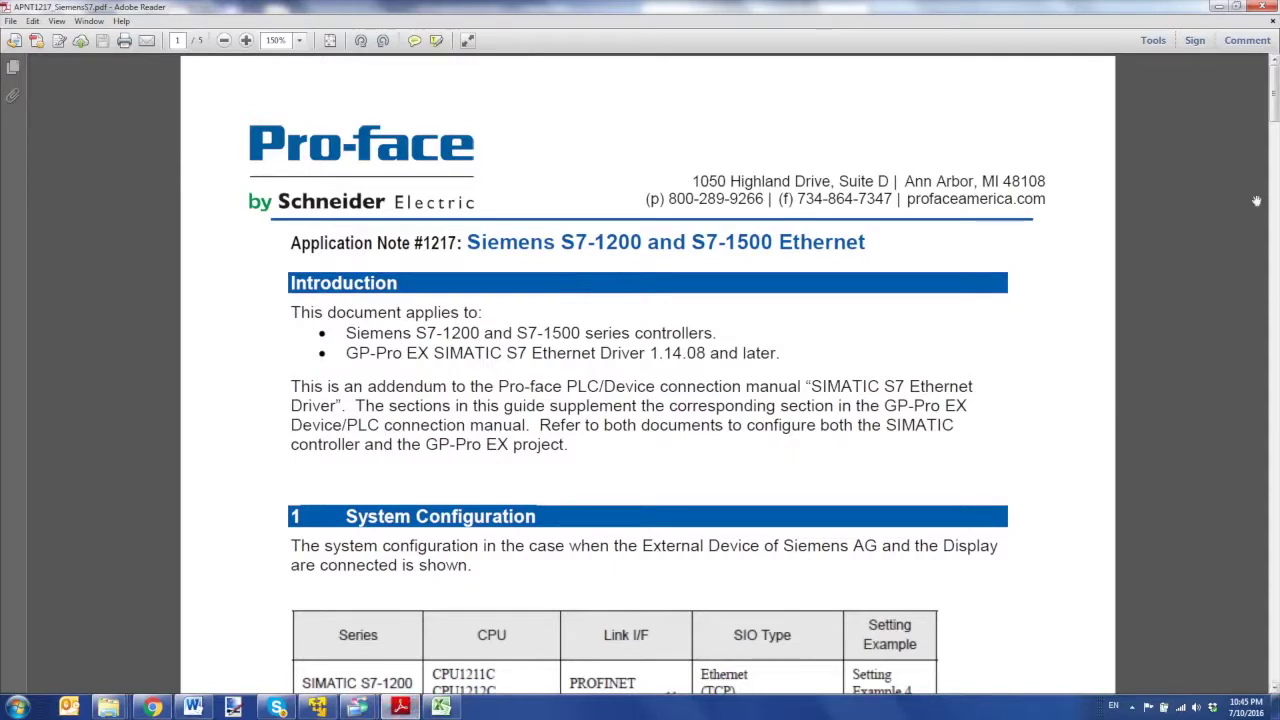
# Scroll through pages 2–3 of the APNT1217 note on data block access and protection.
pyautogui.moveTo(1273, 117); pyautogui.dragTo(1275, 215)
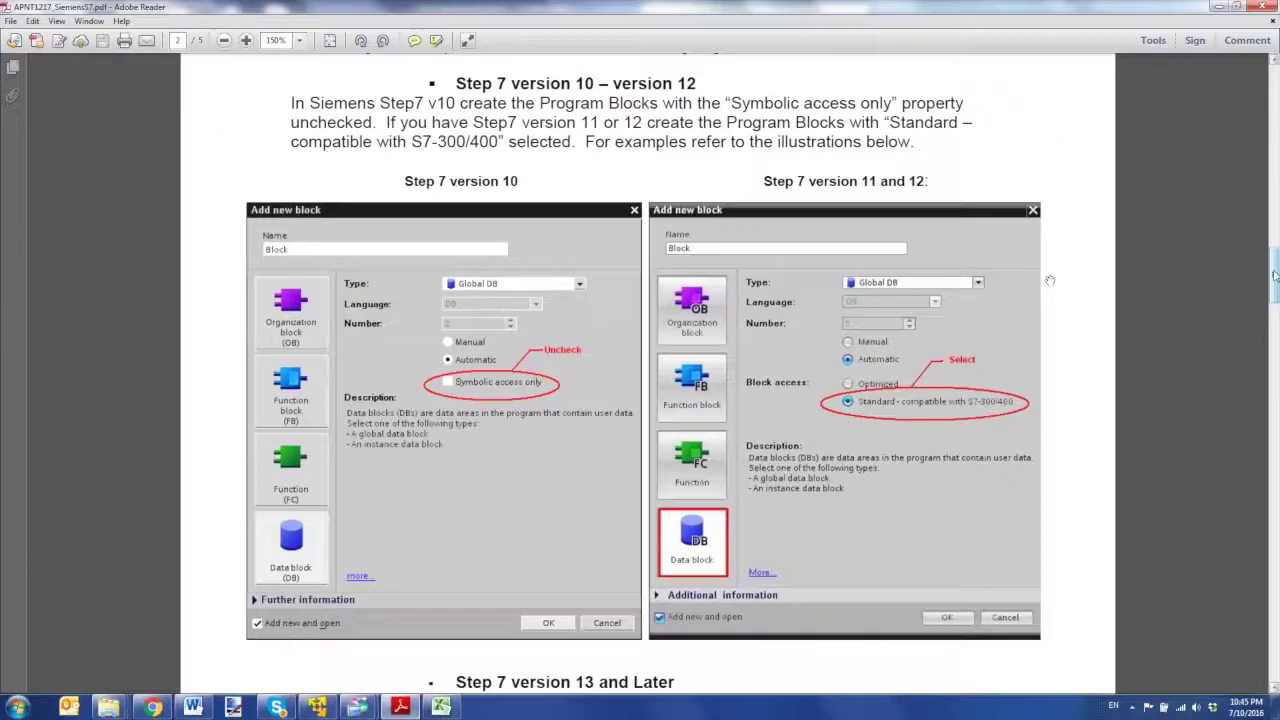
pyautogui.scroll(-10, 1163, 263)
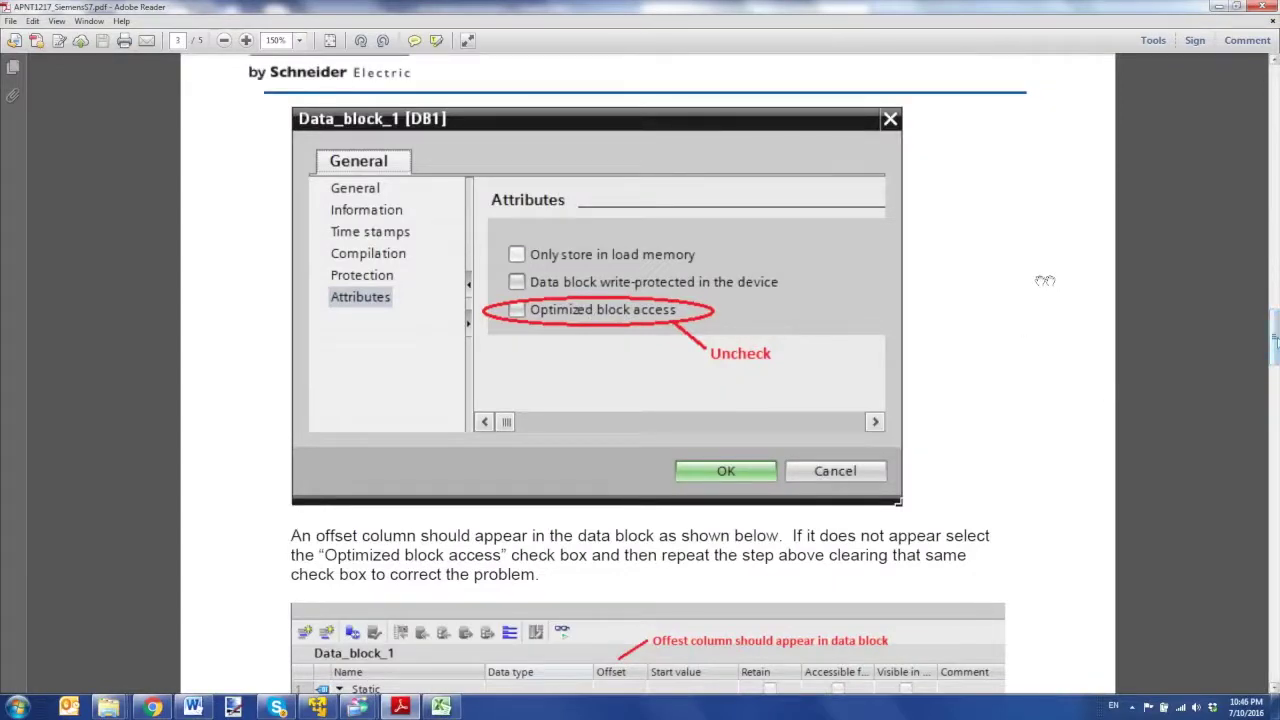
pyautogui.scroll(6, 1044, 280)
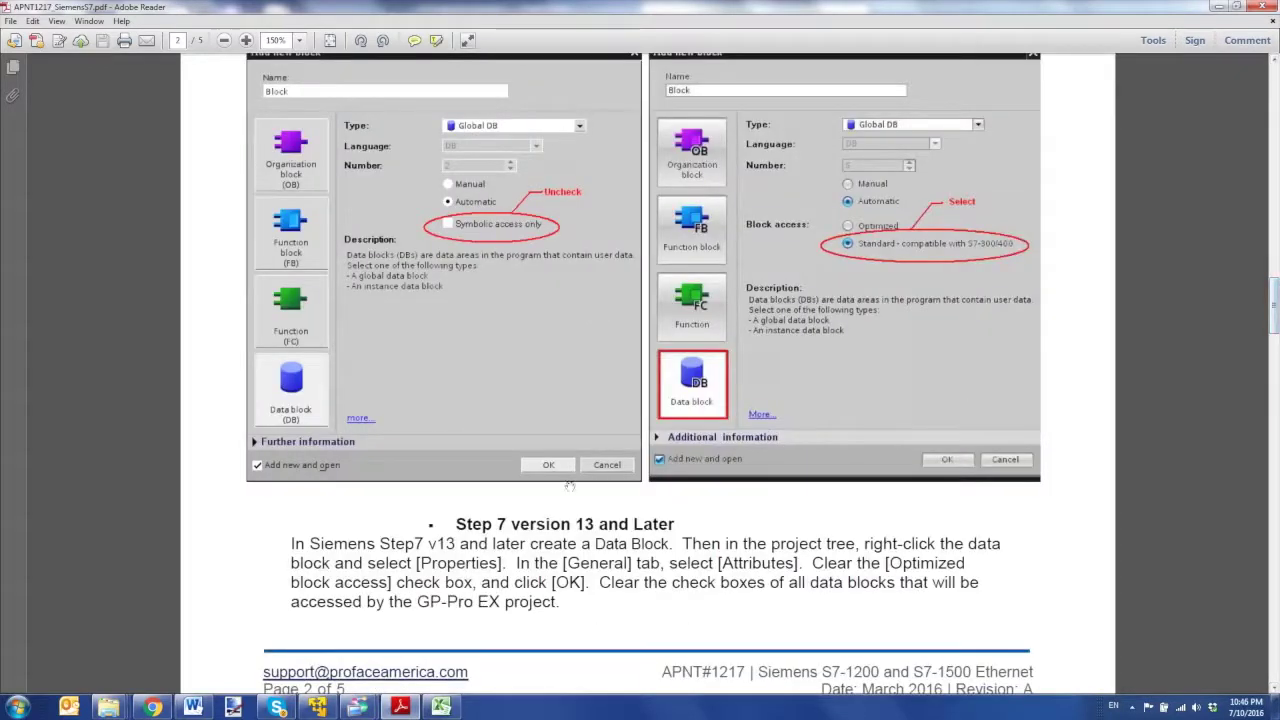
pyautogui.moveTo(1273, 303); pyautogui.dragTo(1273, 373)
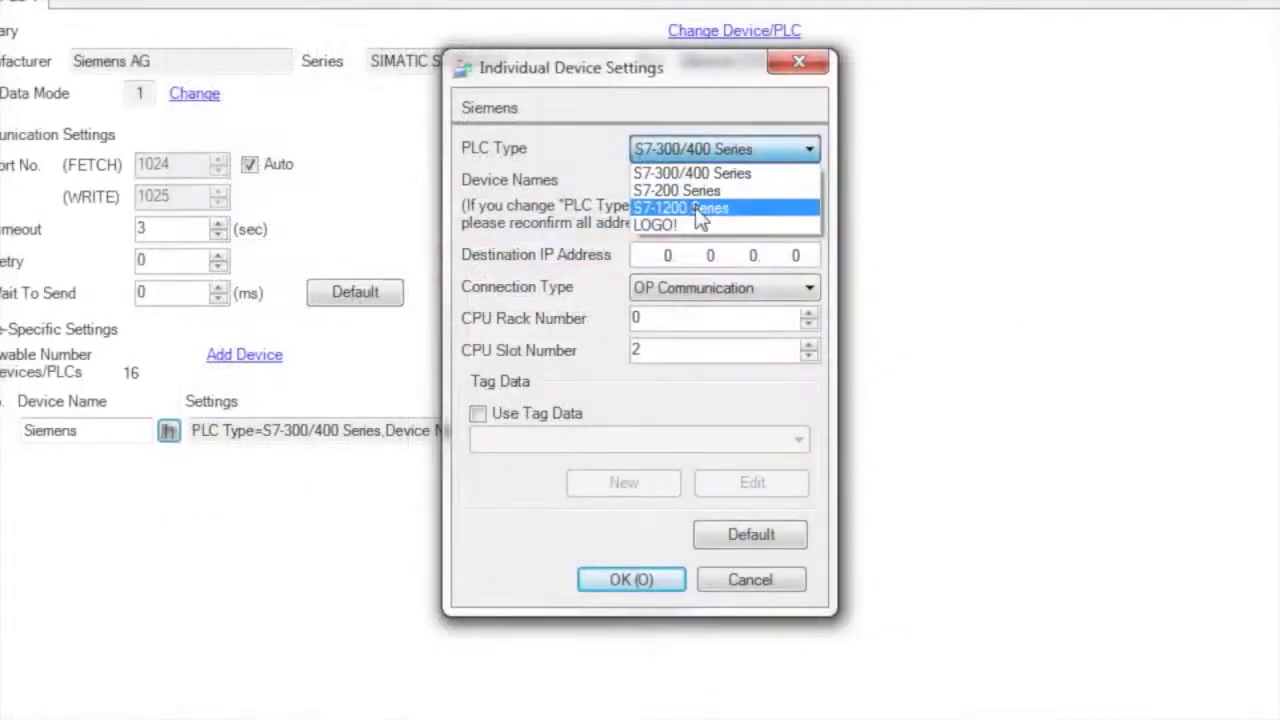
# Set PLC Type to S7-1200 Series with destination IP 192.168.001.102 and confirm.
pyautogui.click(700, 208)
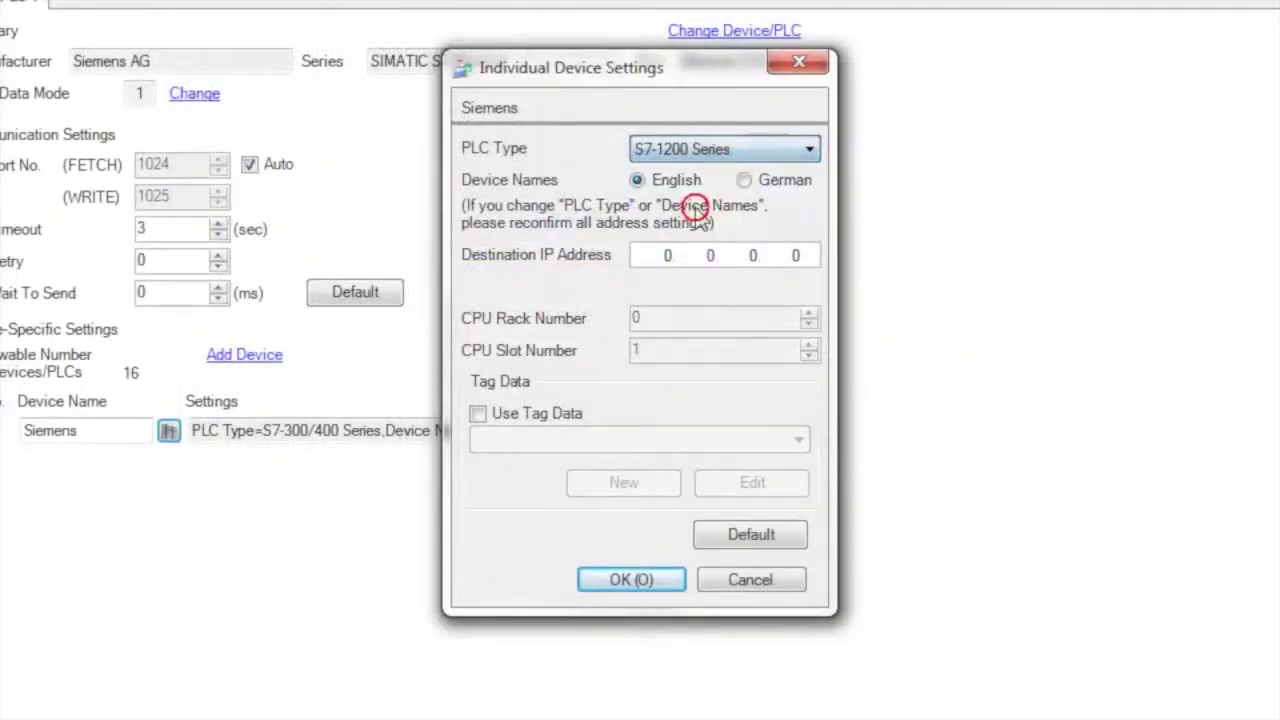
pyautogui.click(668, 255)
pyautogui.write('192.1')
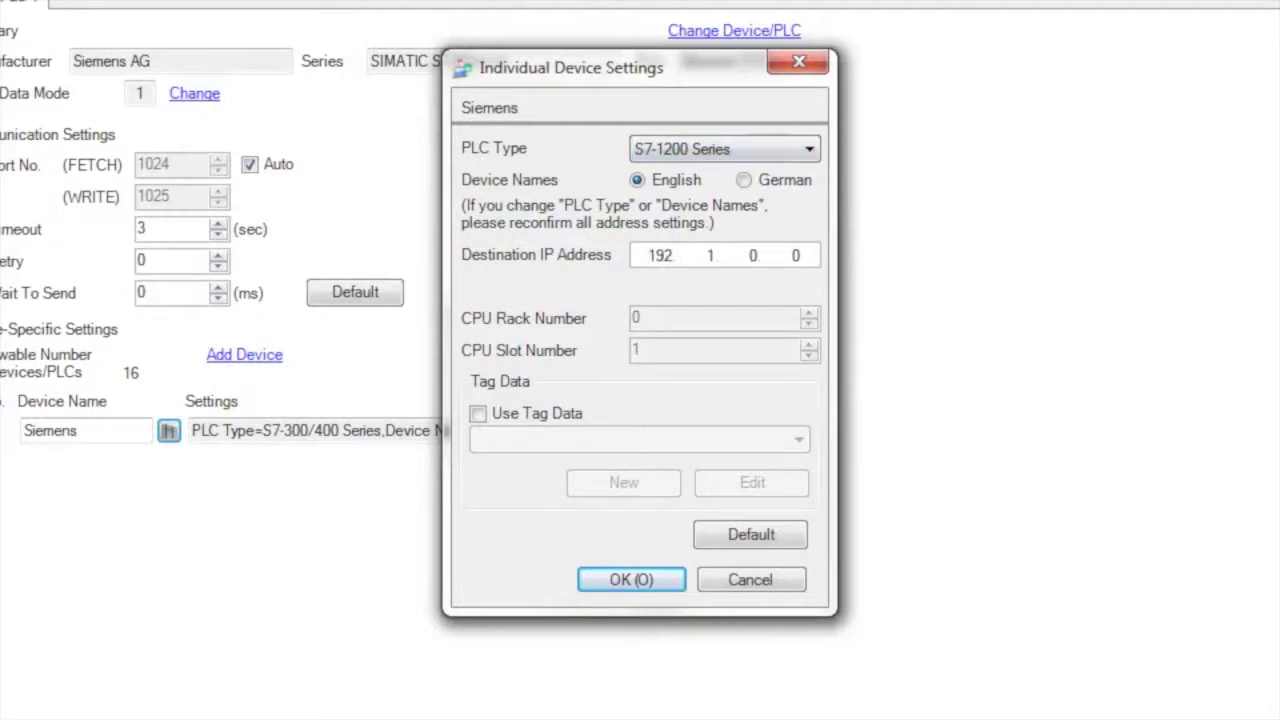
pyautogui.write('68')
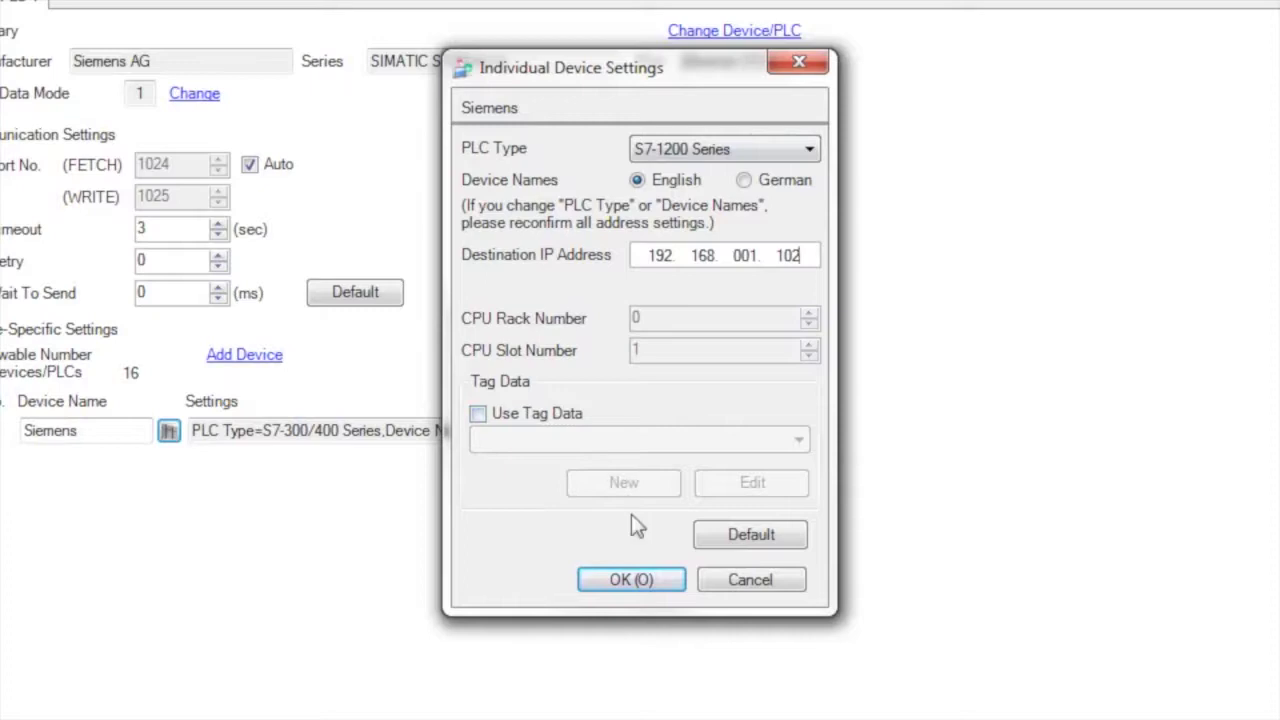
pyautogui.click(634, 579)
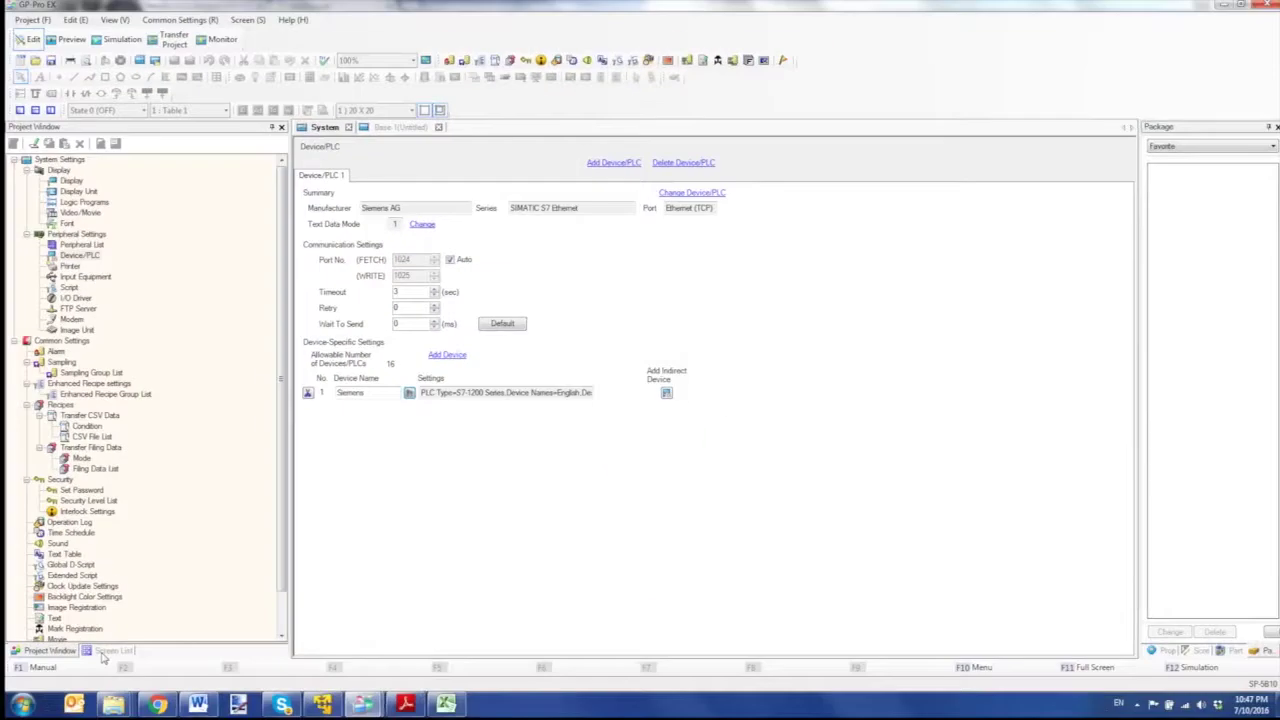
pyautogui.click(110, 651)
# Place a round switch lamp part on Base Screen 1 and open its settings.
pyautogui.doubleClick(45, 253)
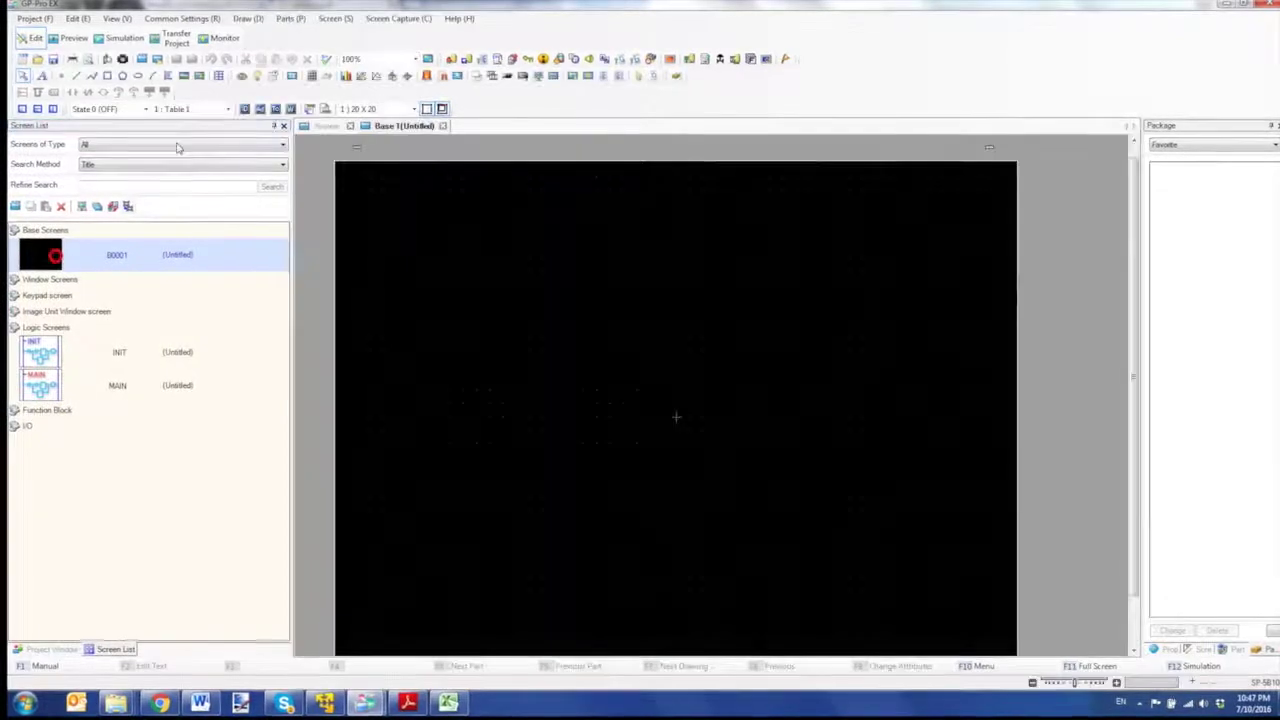
pyautogui.click(607, 347)
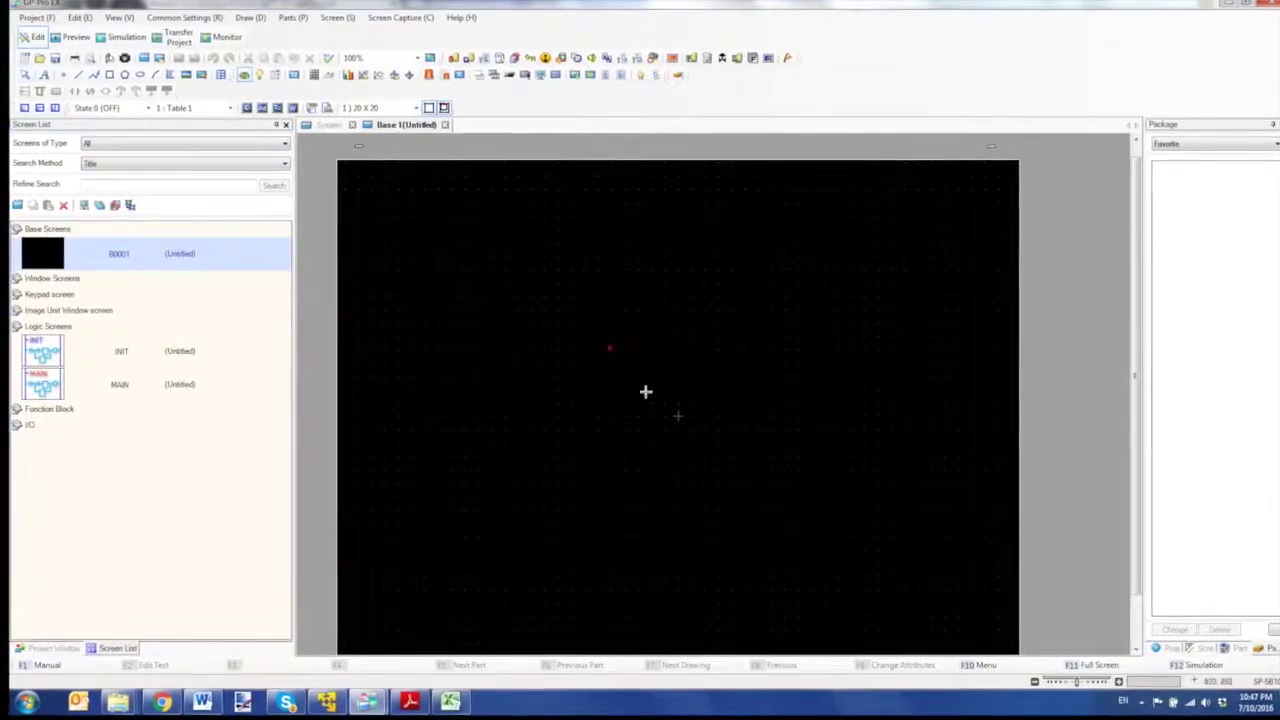
pyautogui.doubleClick(703, 437)
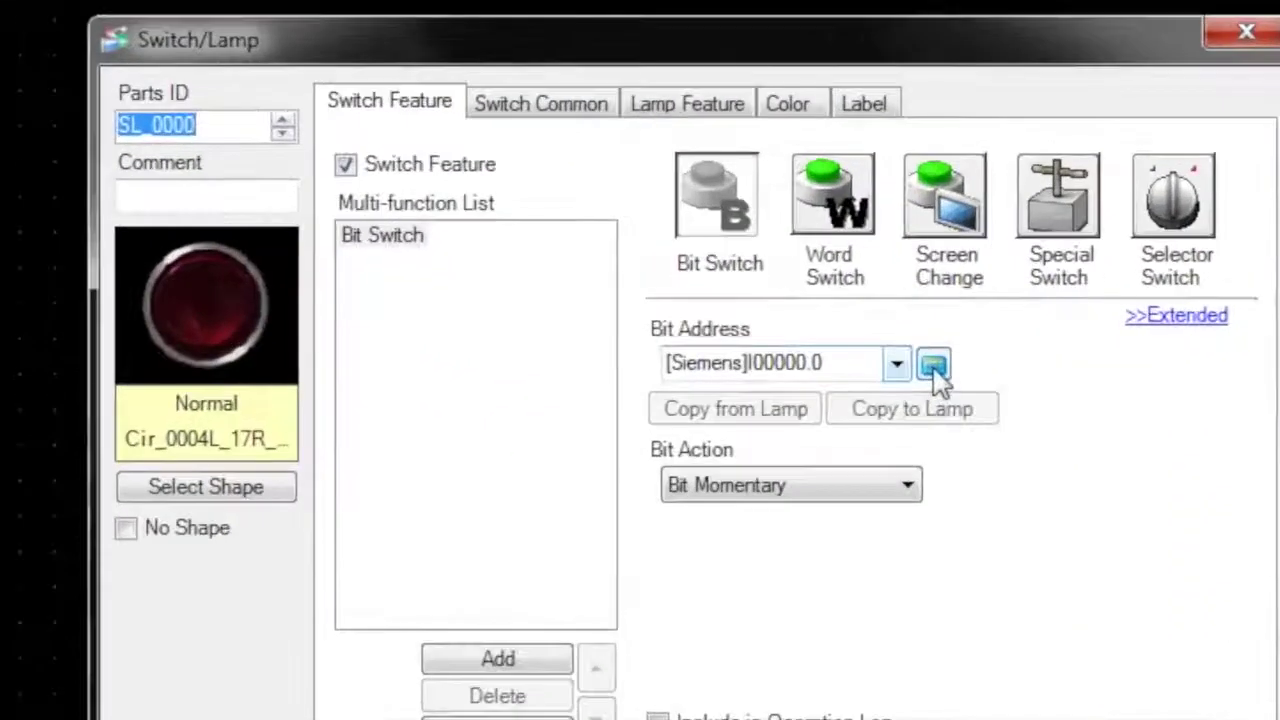
# Choose Siemens as the lamp's bit address device and browse its address areas.
pyautogui.click(757, 358)
pyautogui.click(697, 360)
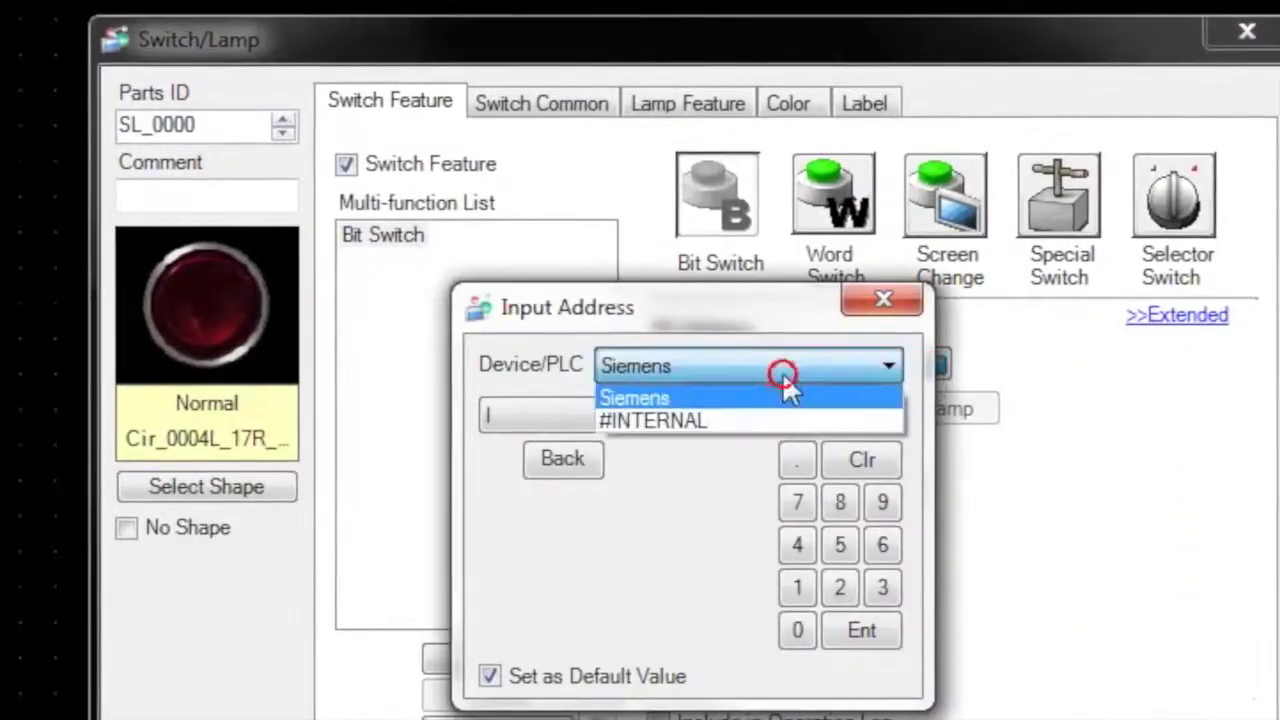
pyautogui.click(783, 398)
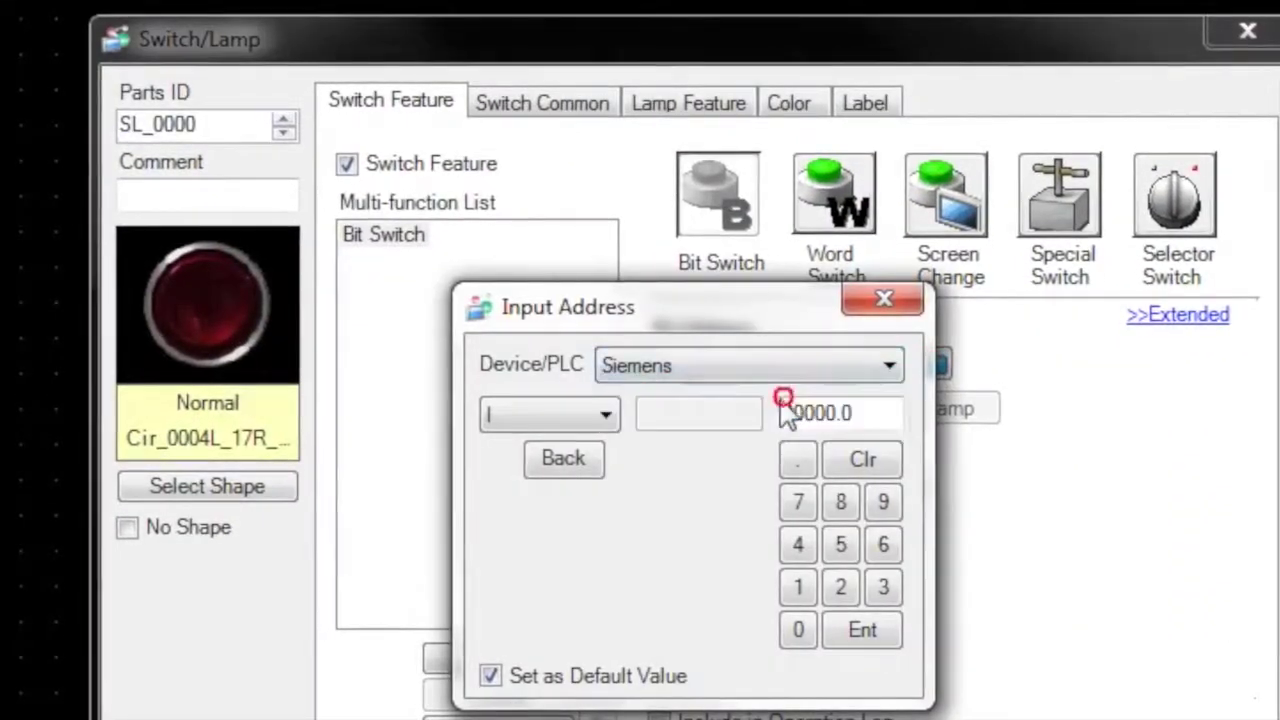
pyautogui.click(606, 415)
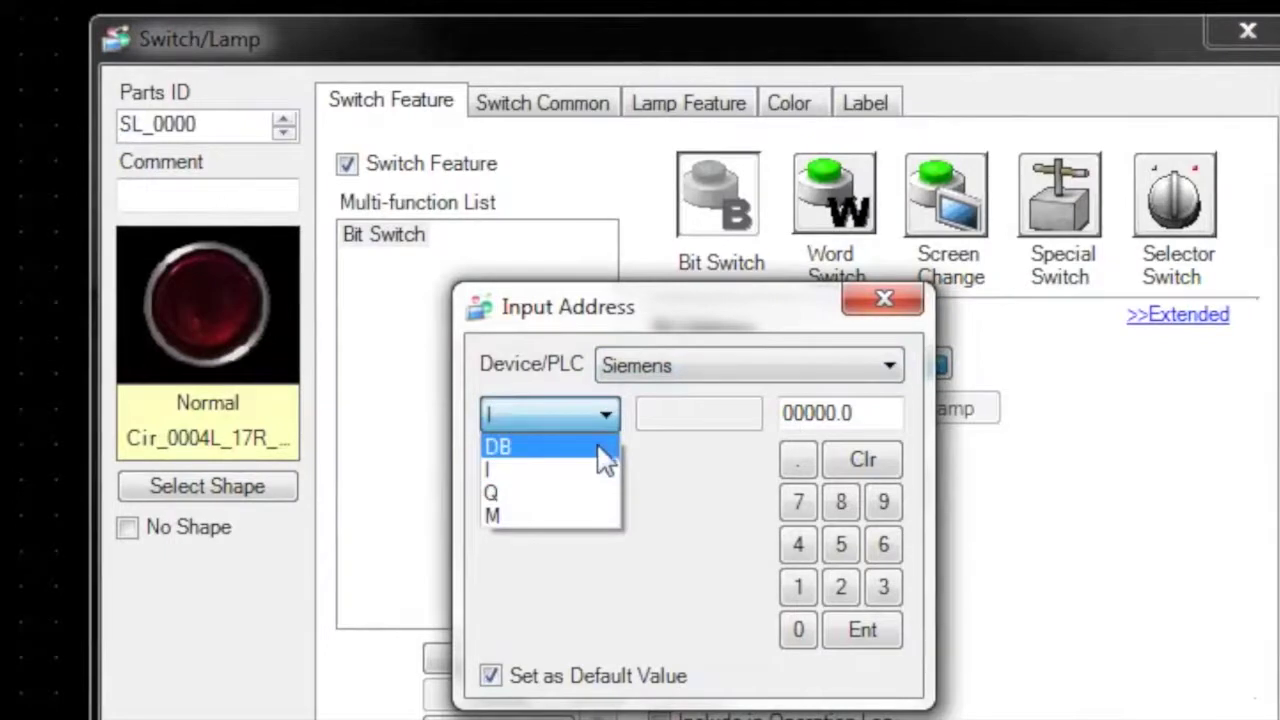
pyautogui.click(668, 535)
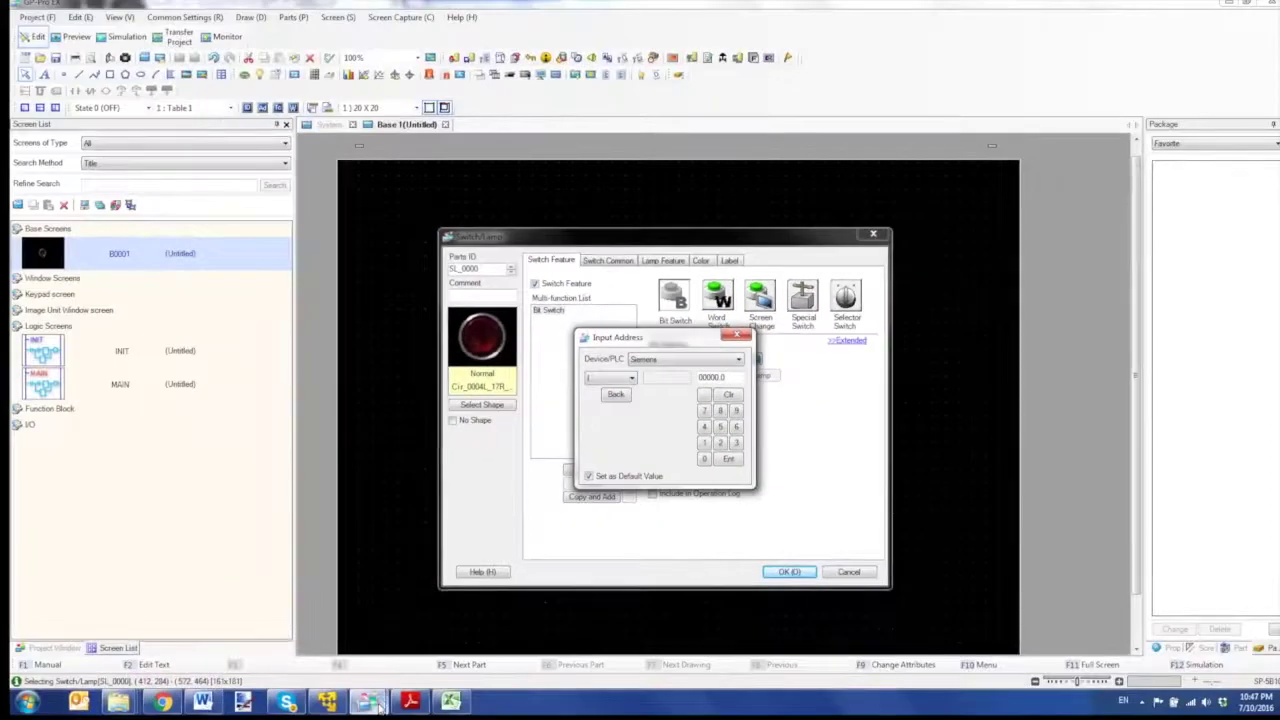
# In the connectivity2 project, inspect the blue Siemens switch's bit address entry.
pyautogui.moveTo(378, 706)
pyautogui.click(300, 632)
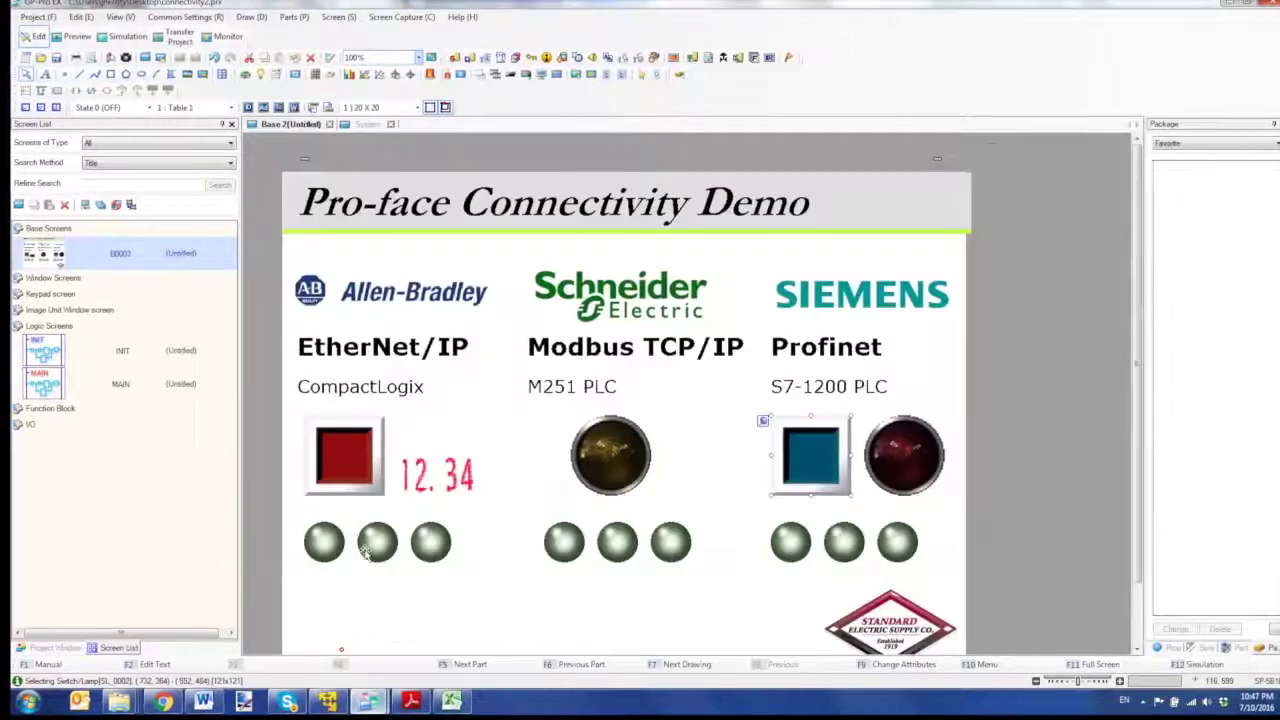
pyautogui.doubleClick(833, 459)
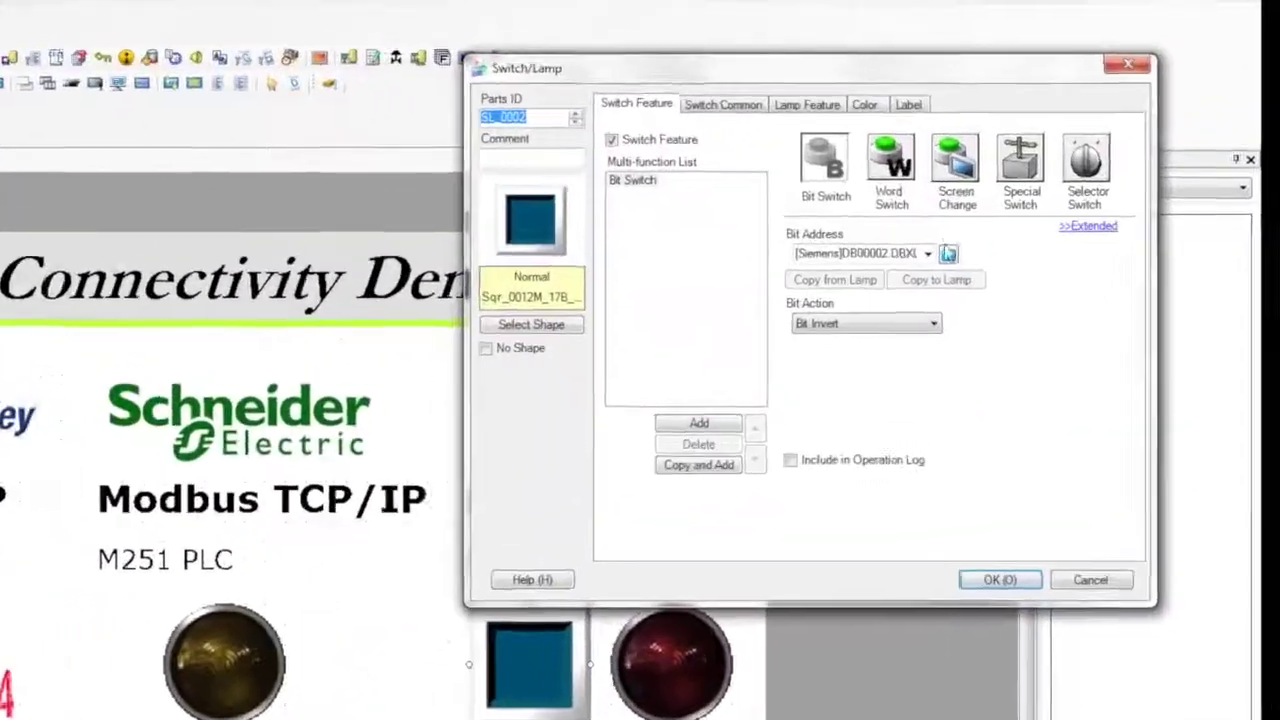
pyautogui.click(948, 253)
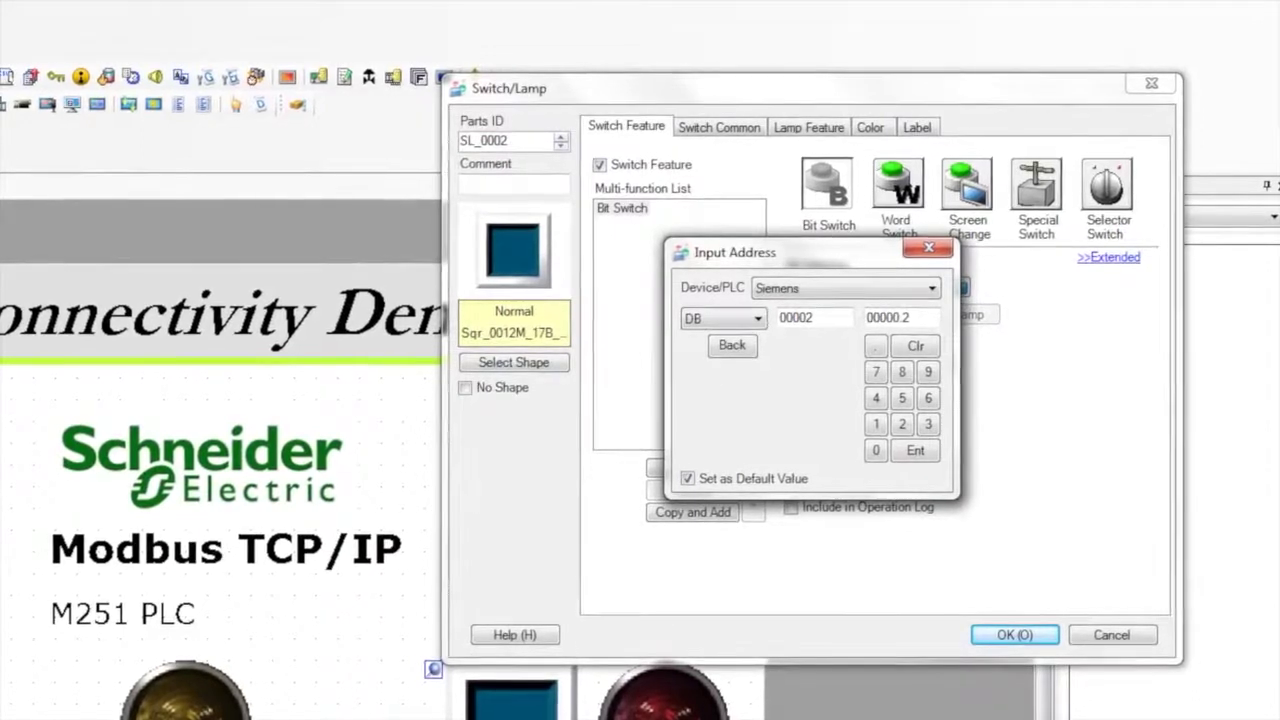
# Cancel the address picker and lamp settings, then delete the red lamp part.
pyautogui.hotkey('alt', 'Tab')
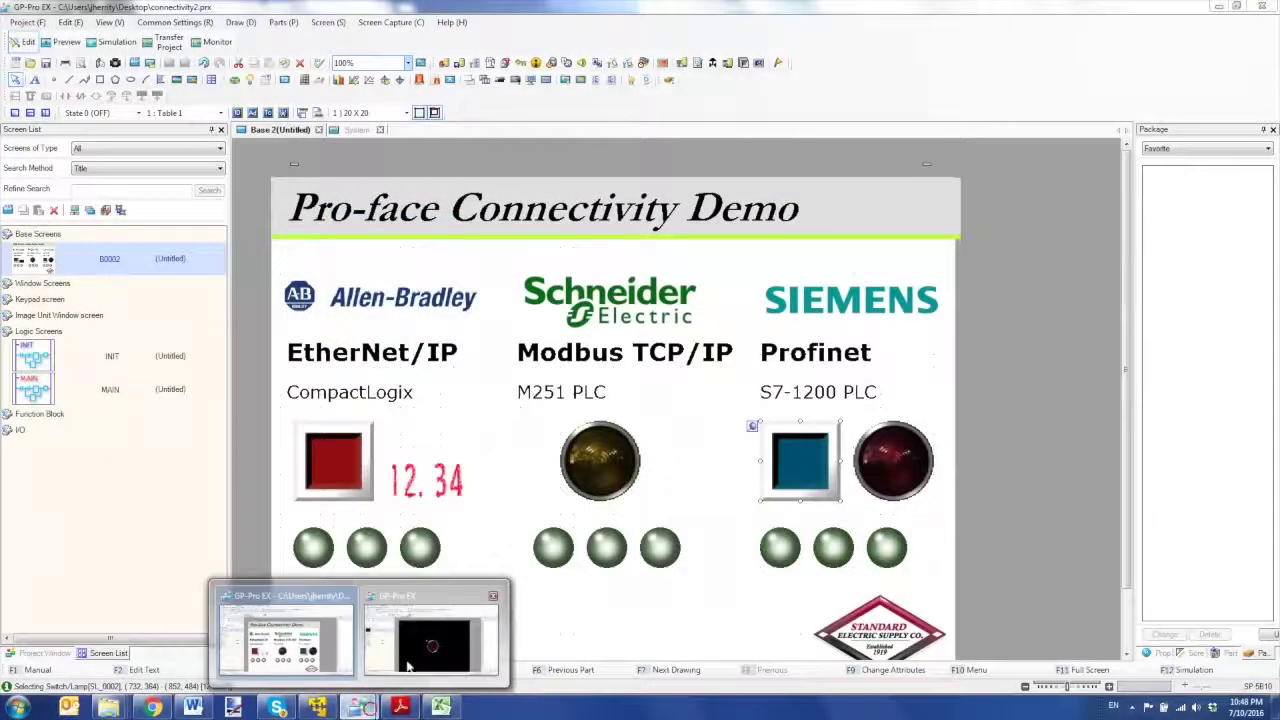
pyautogui.click(408, 668)
pyautogui.click(726, 341)
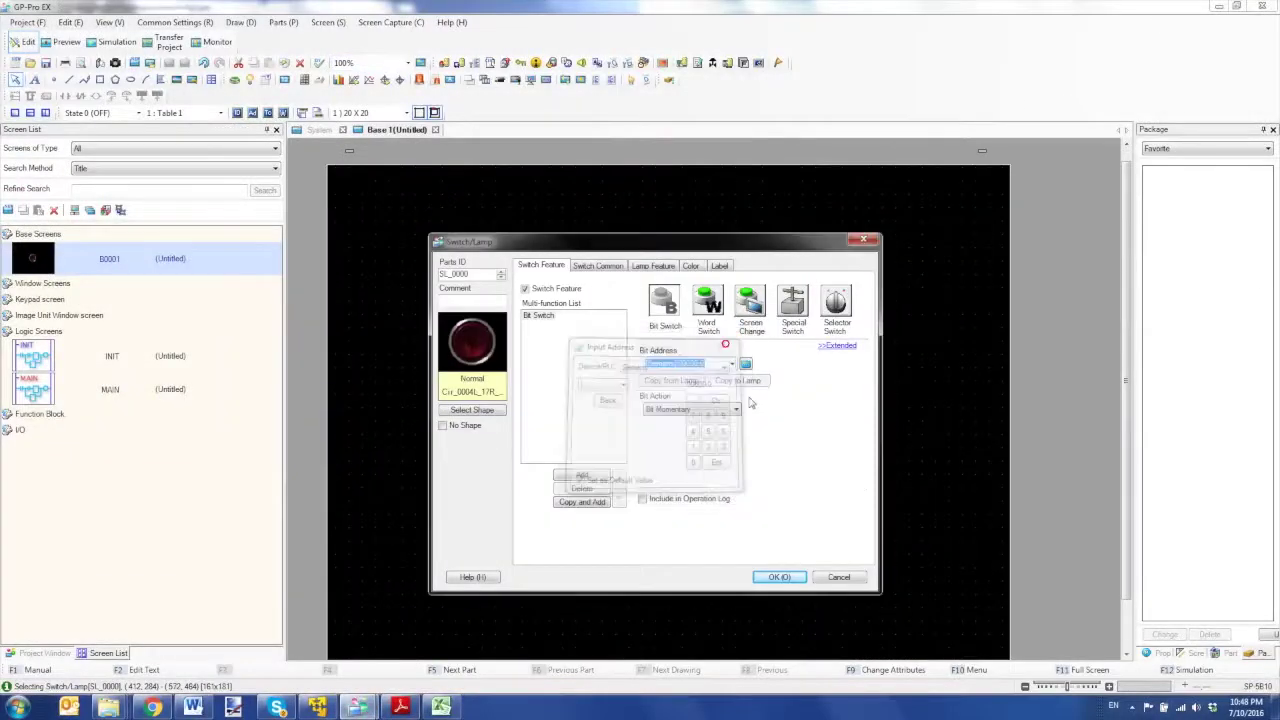
pyautogui.click(839, 578)
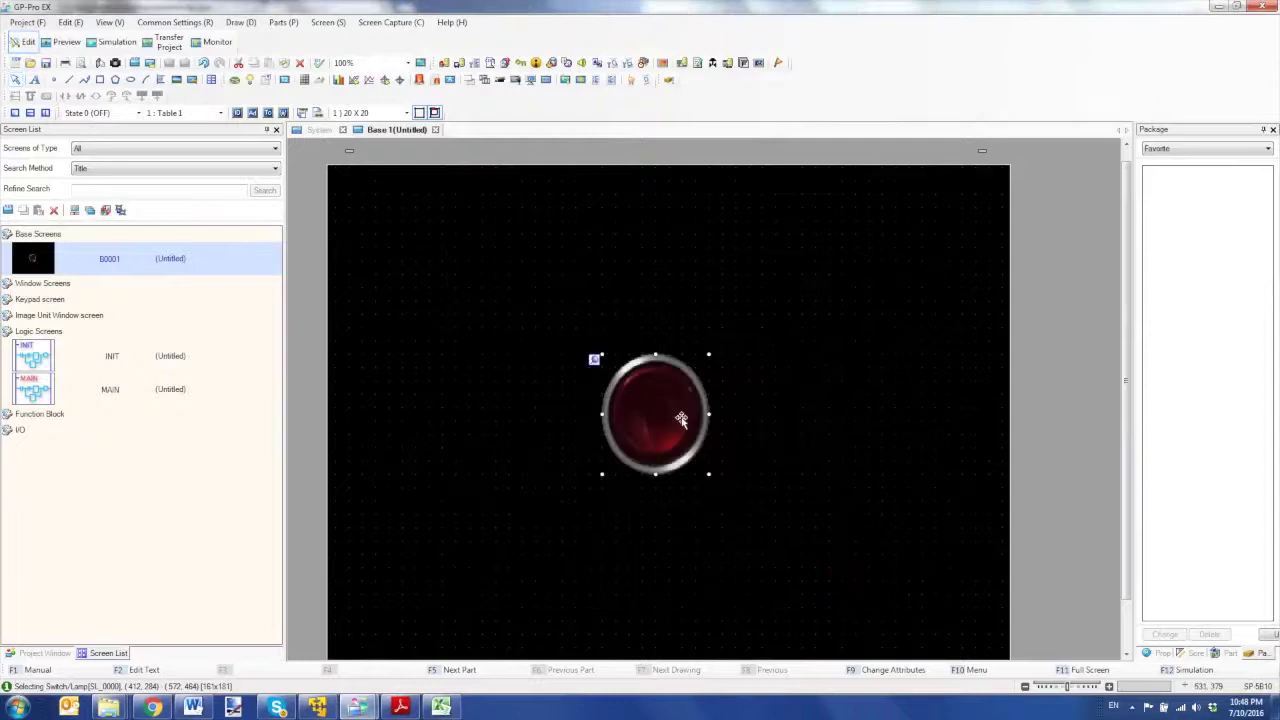
pyautogui.press('Delete')
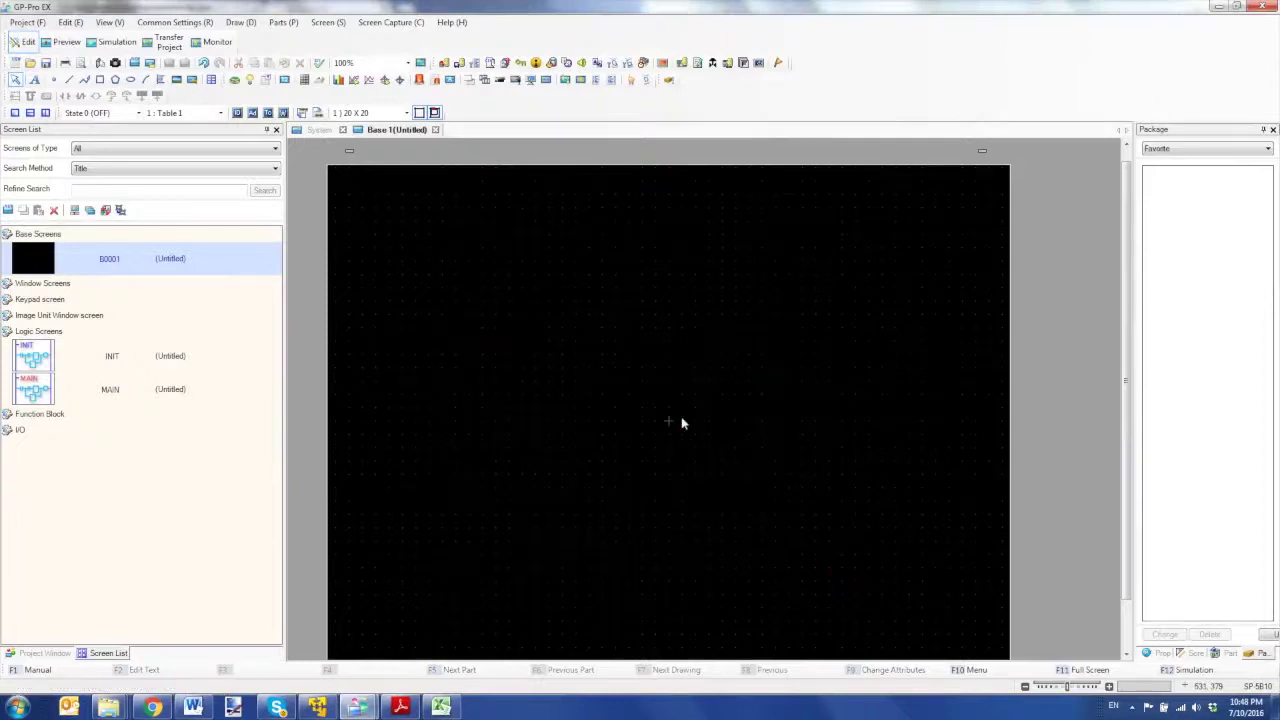
pyautogui.click(50, 653)
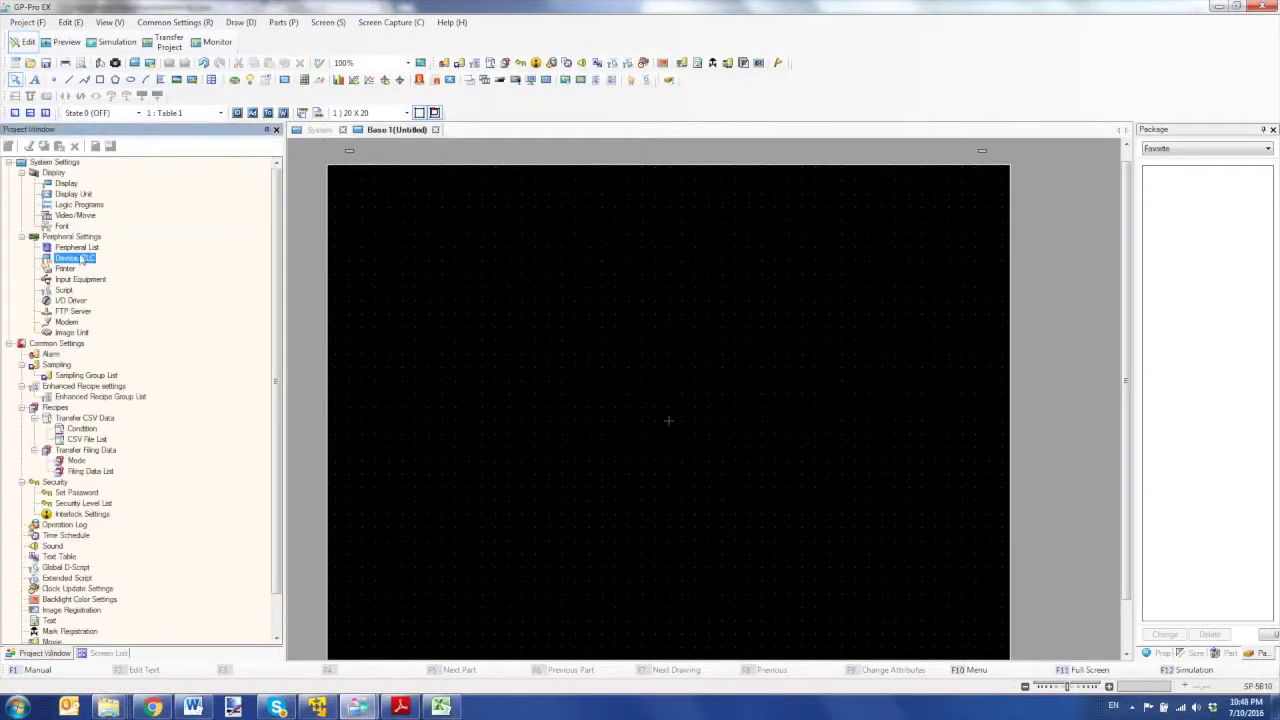
# Switch the Siemens device to S7-300/400 Series and enable Use Tag Data.
pyautogui.doubleClick(75, 258)
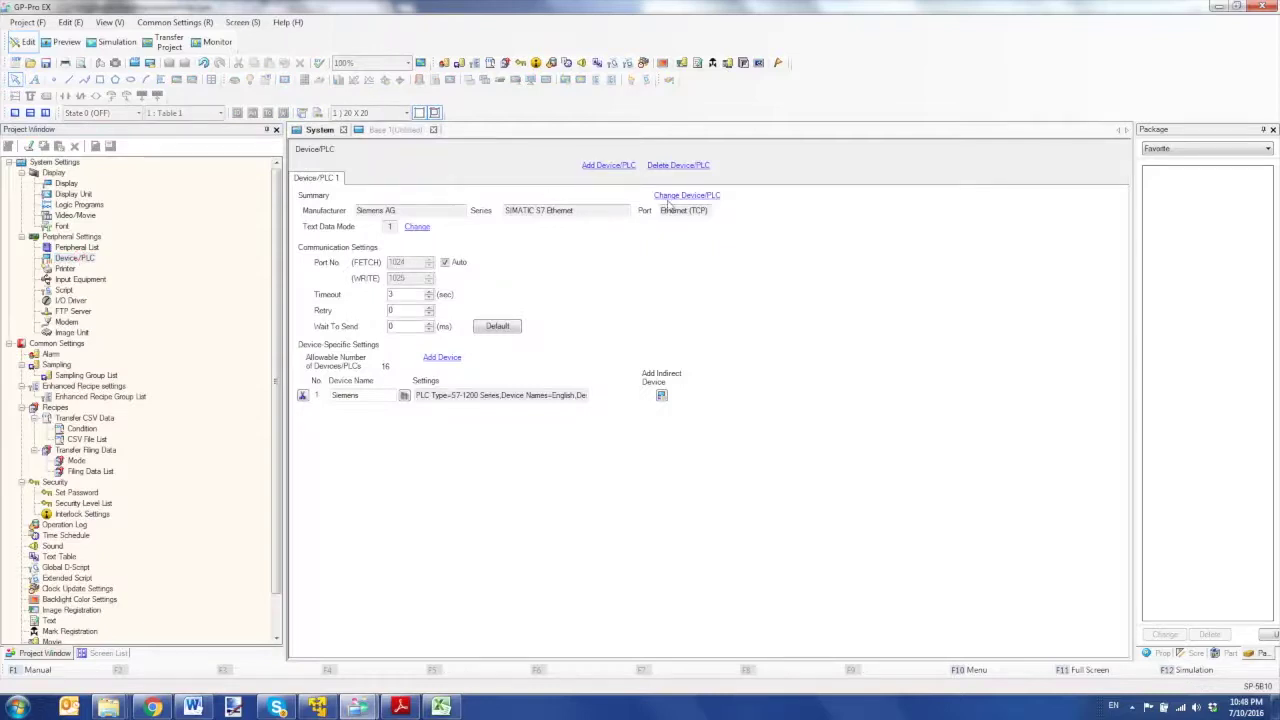
pyautogui.click(404, 395)
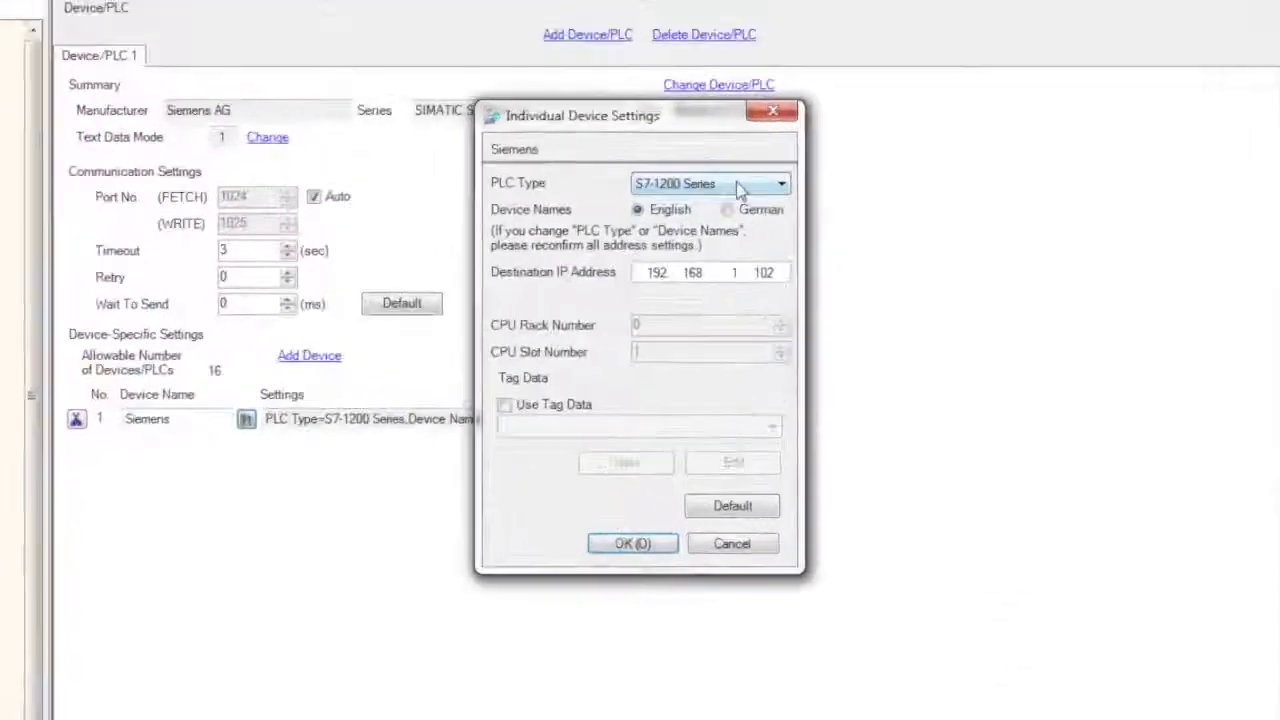
pyautogui.click(721, 229)
pyautogui.click(778, 114)
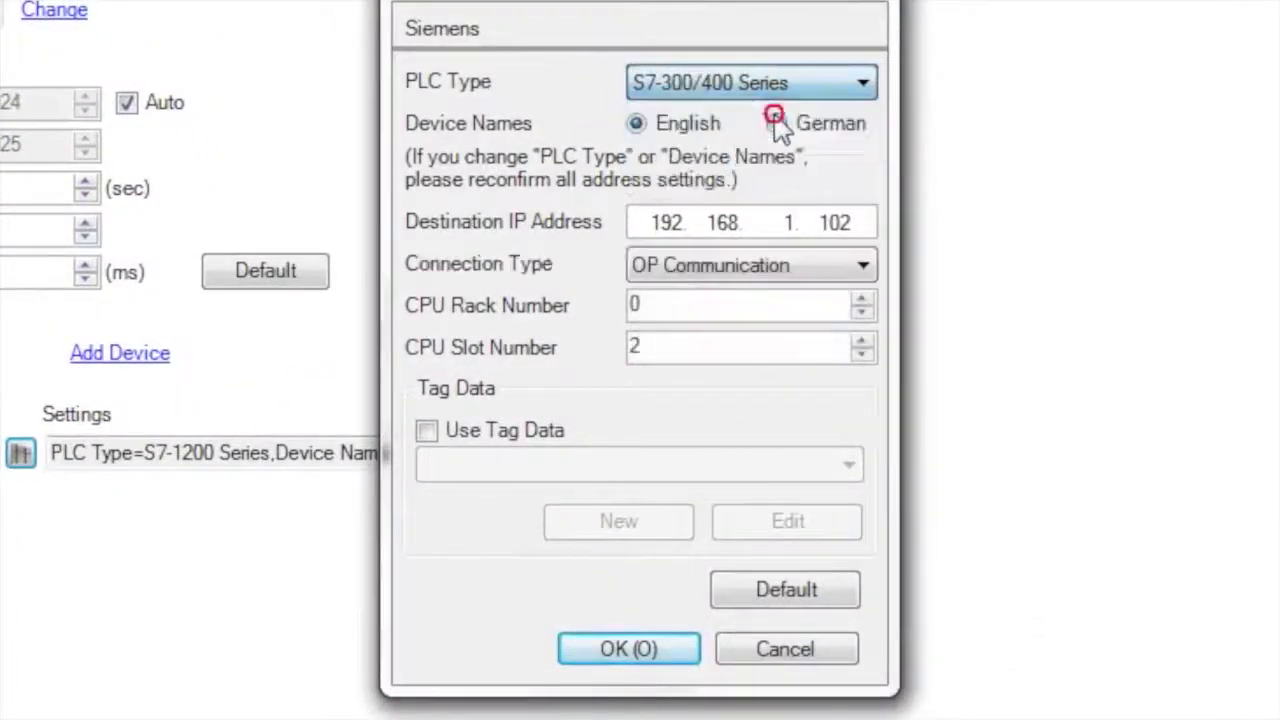
pyautogui.click(512, 432)
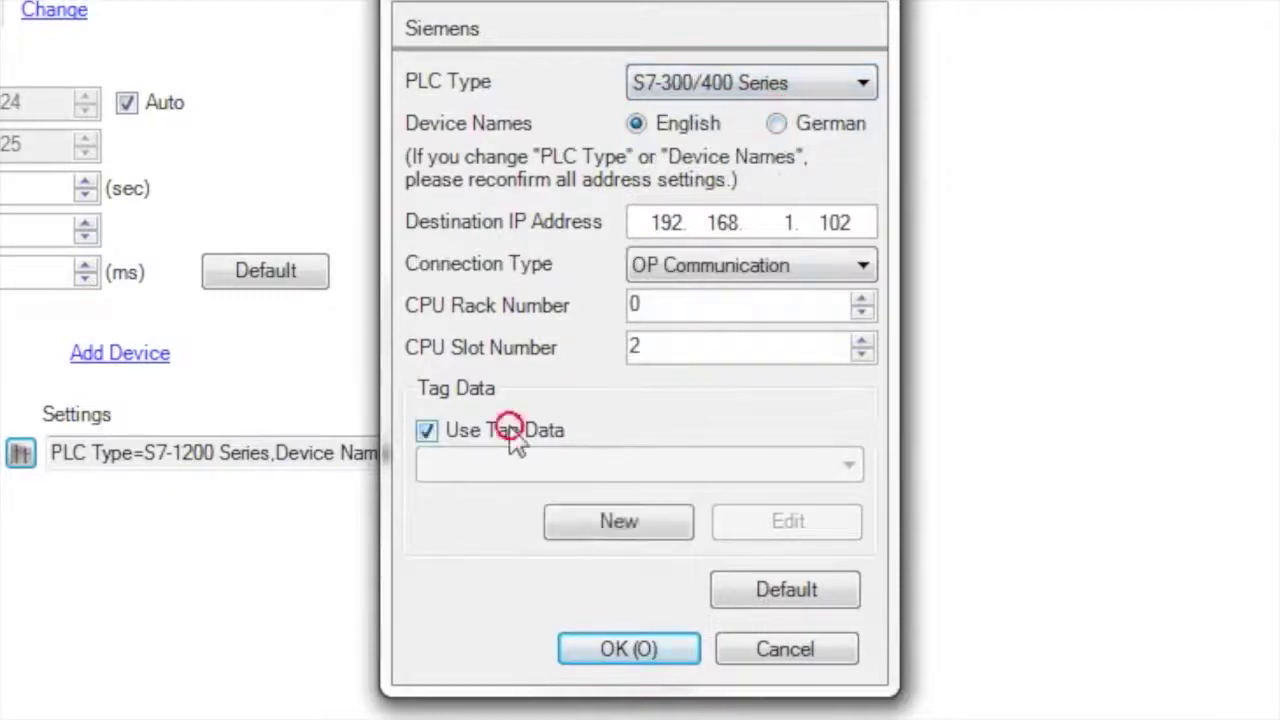
pyautogui.click(625, 530)
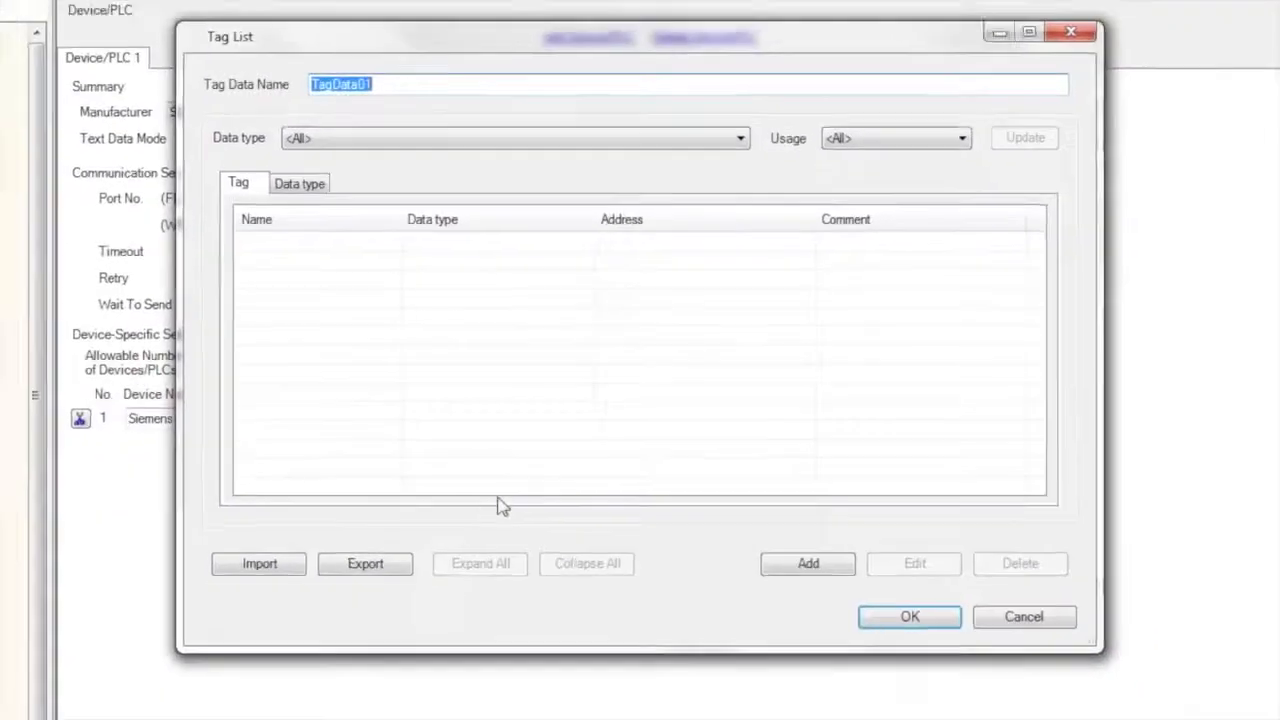
# Select Class113.s7p as the tag import file and load its tags.
pyautogui.click(286, 568)
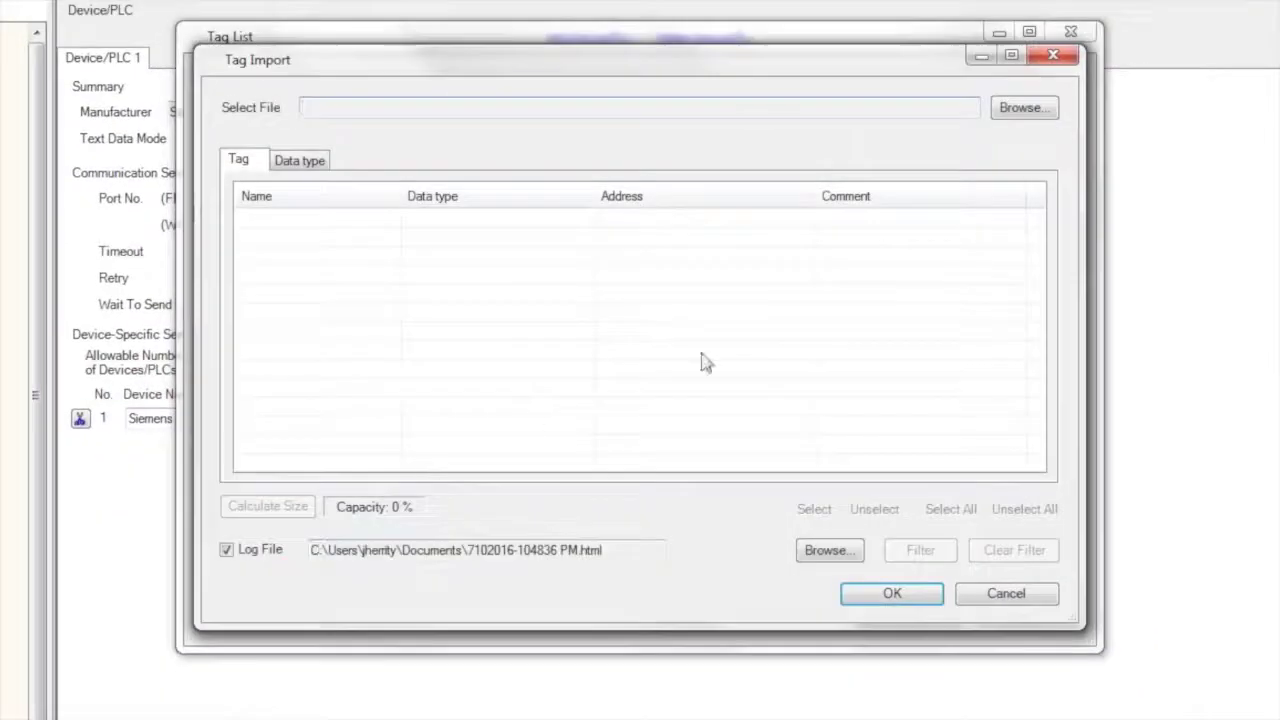
pyautogui.click(1024, 115)
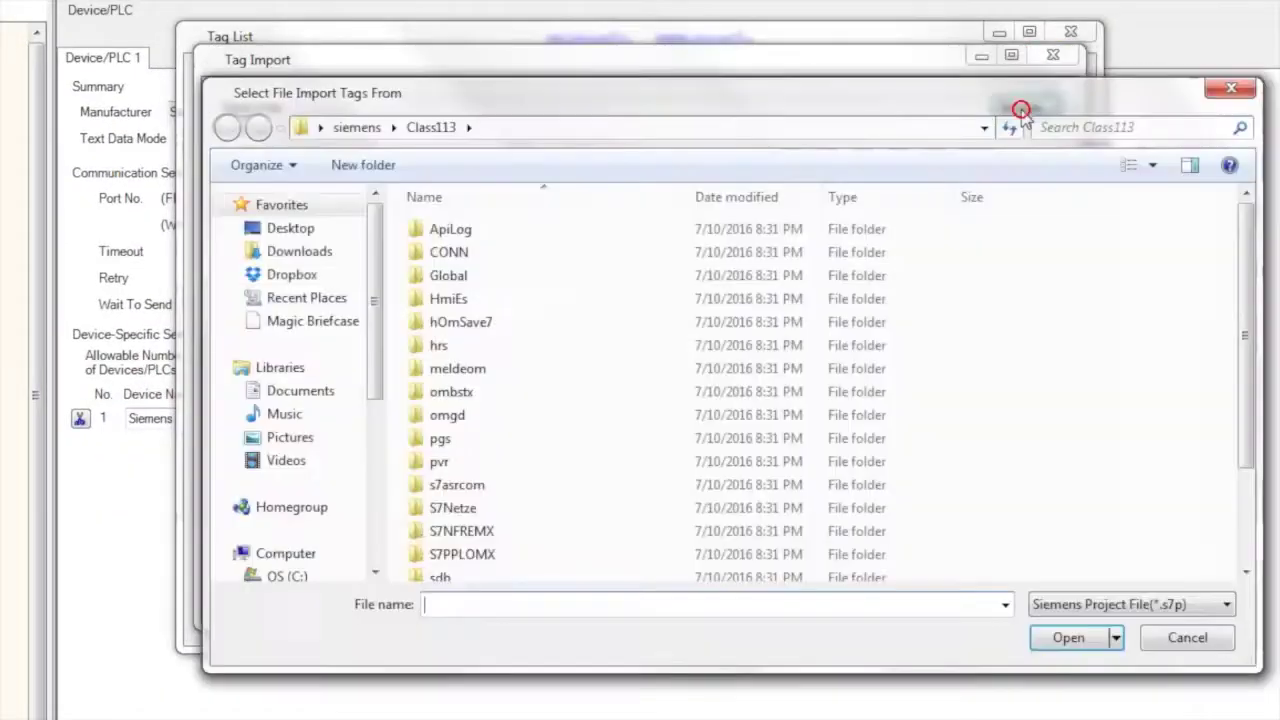
pyautogui.click(513, 346)
pyautogui.scroll(-2, 513, 346)
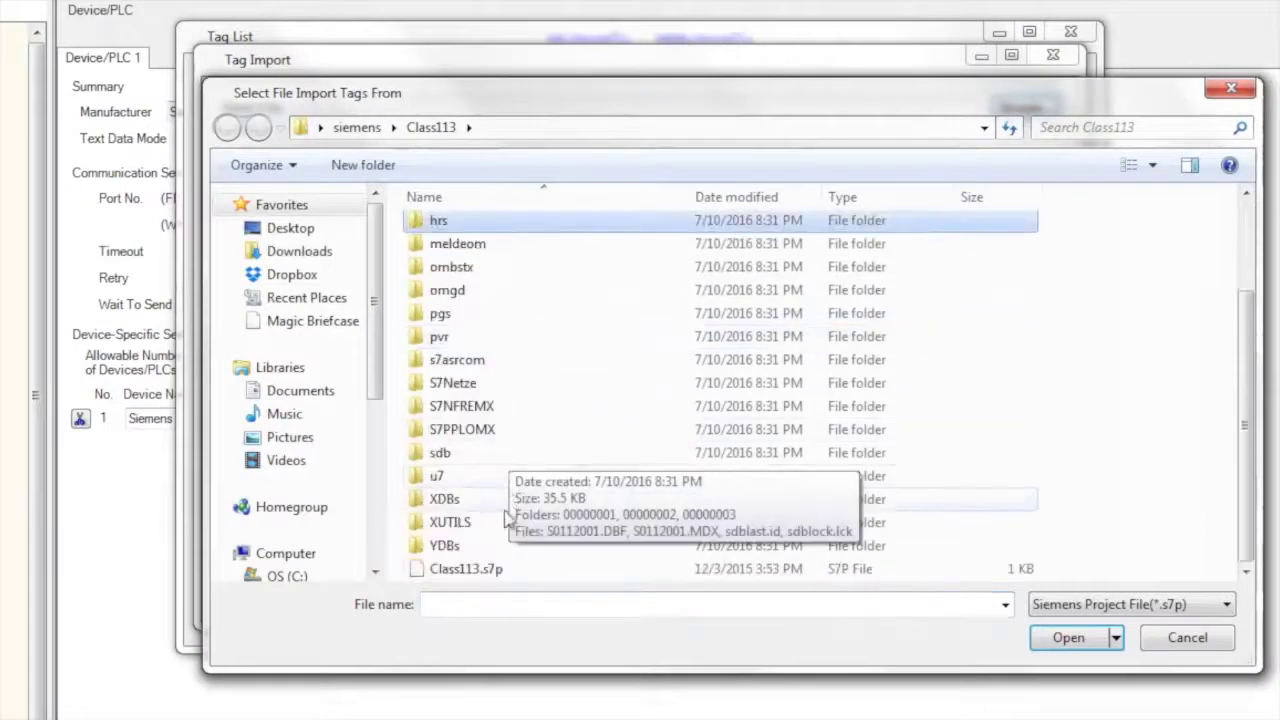
pyautogui.click(487, 580)
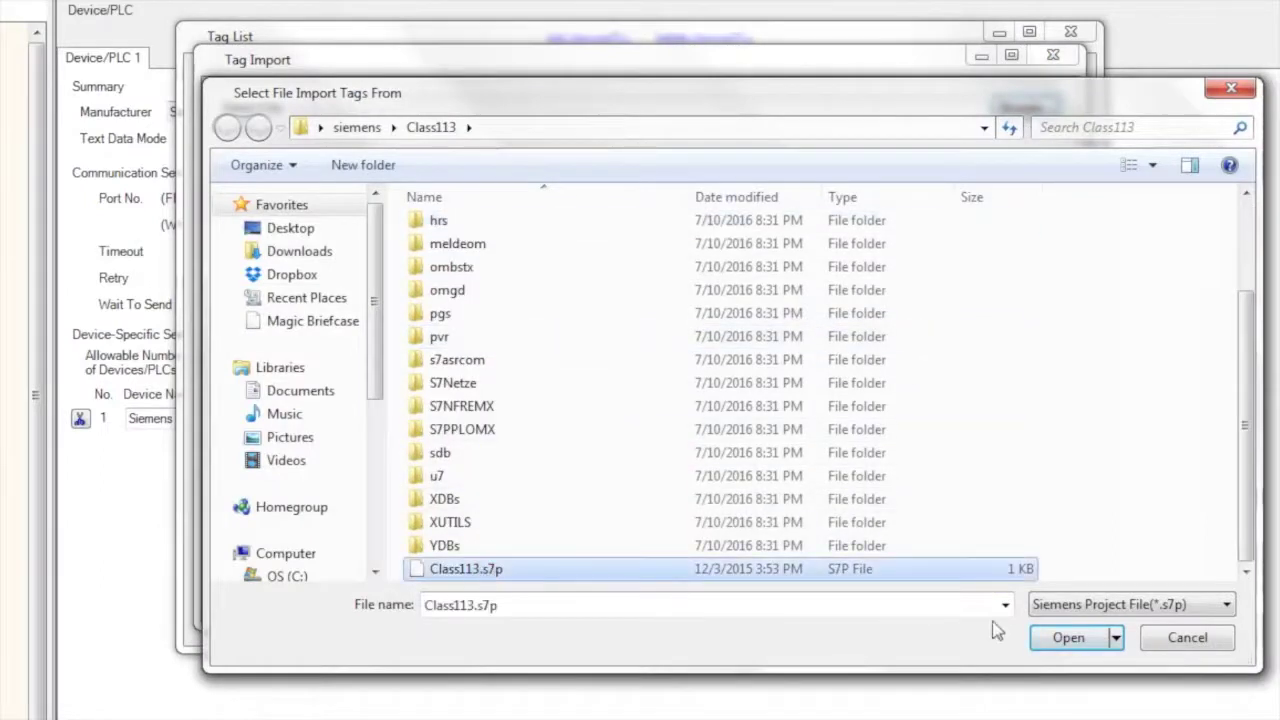
pyautogui.click(1074, 640)
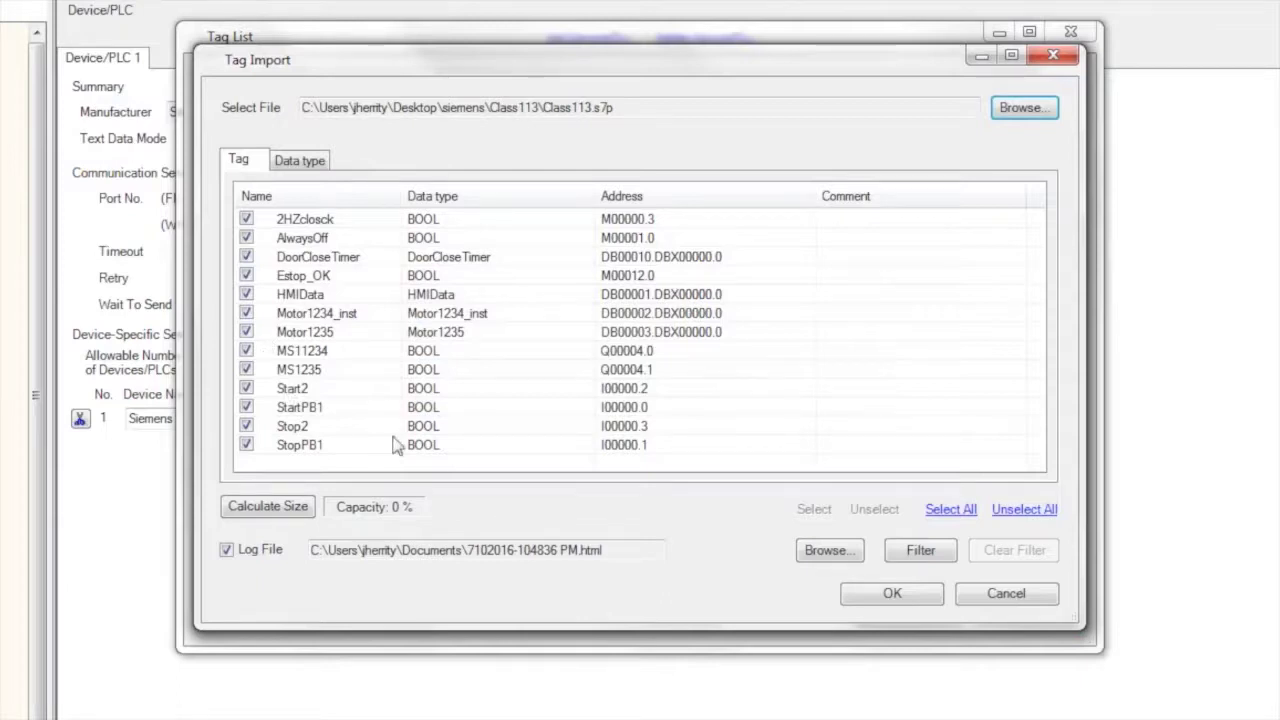
# Import all checked tags, save them as TagData01, and confirm the S7-300/400 settings.
pyautogui.click(299, 161)
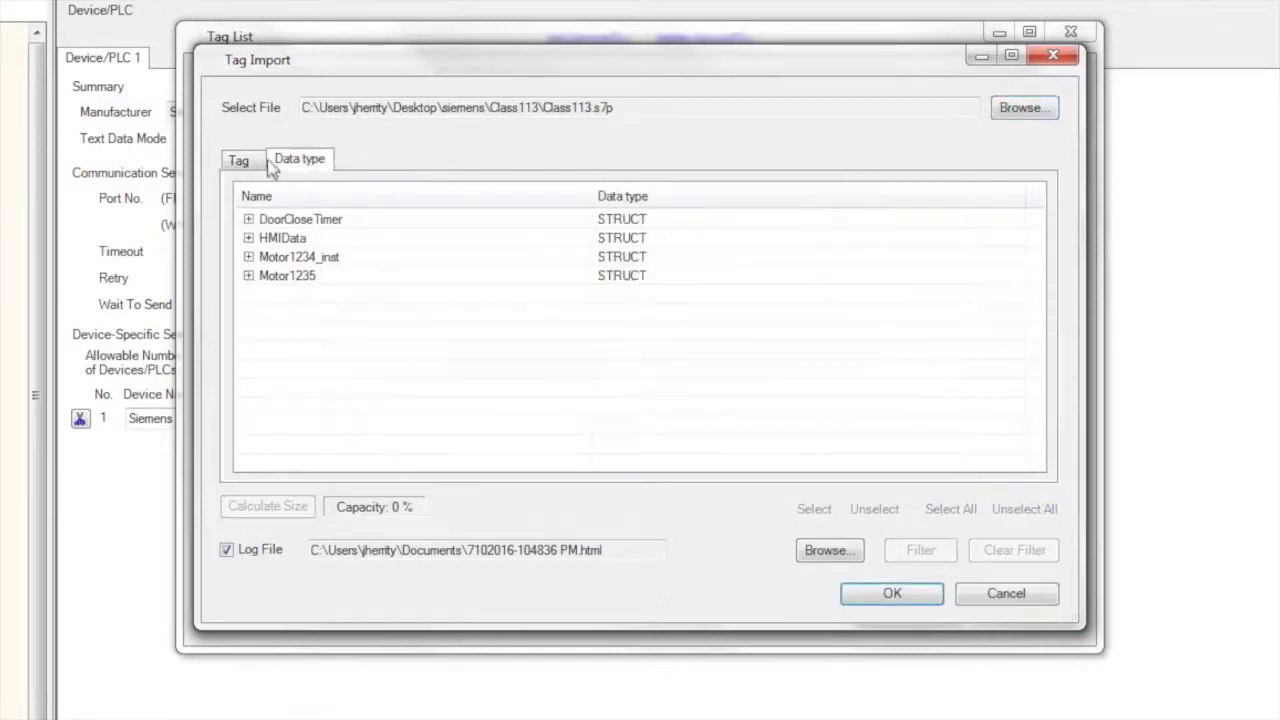
pyautogui.click(255, 160)
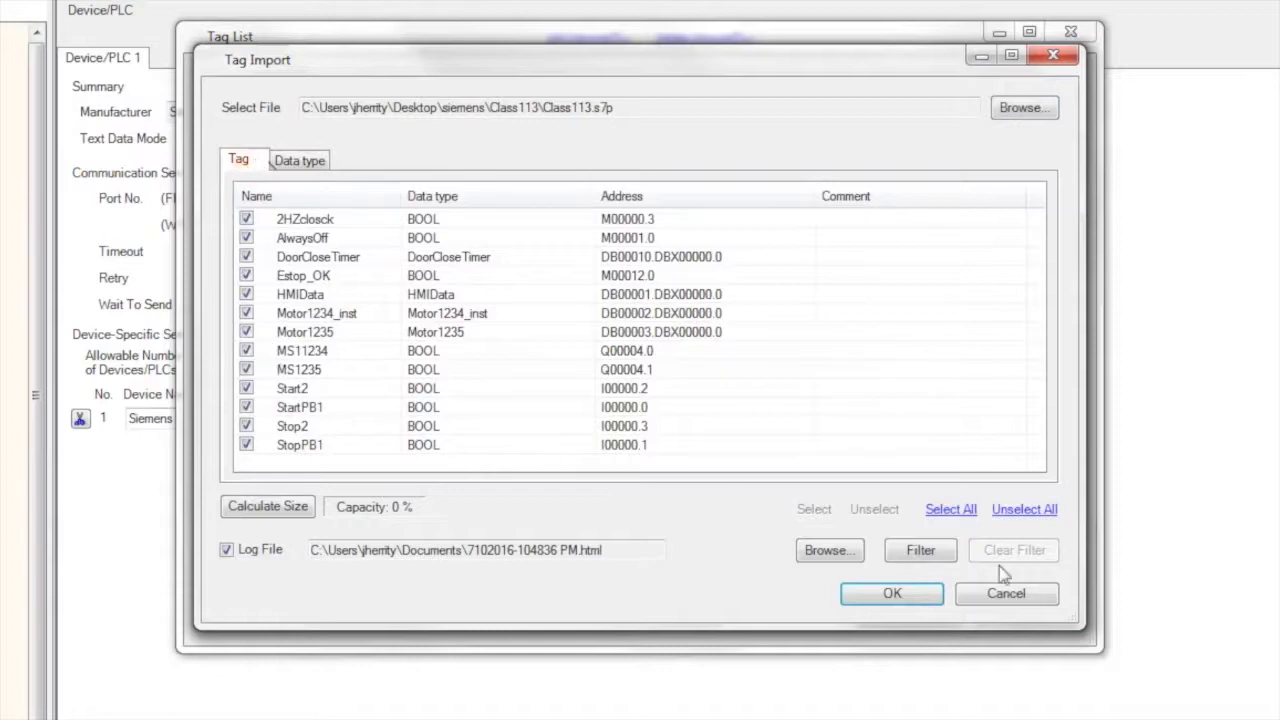
pyautogui.click(926, 598)
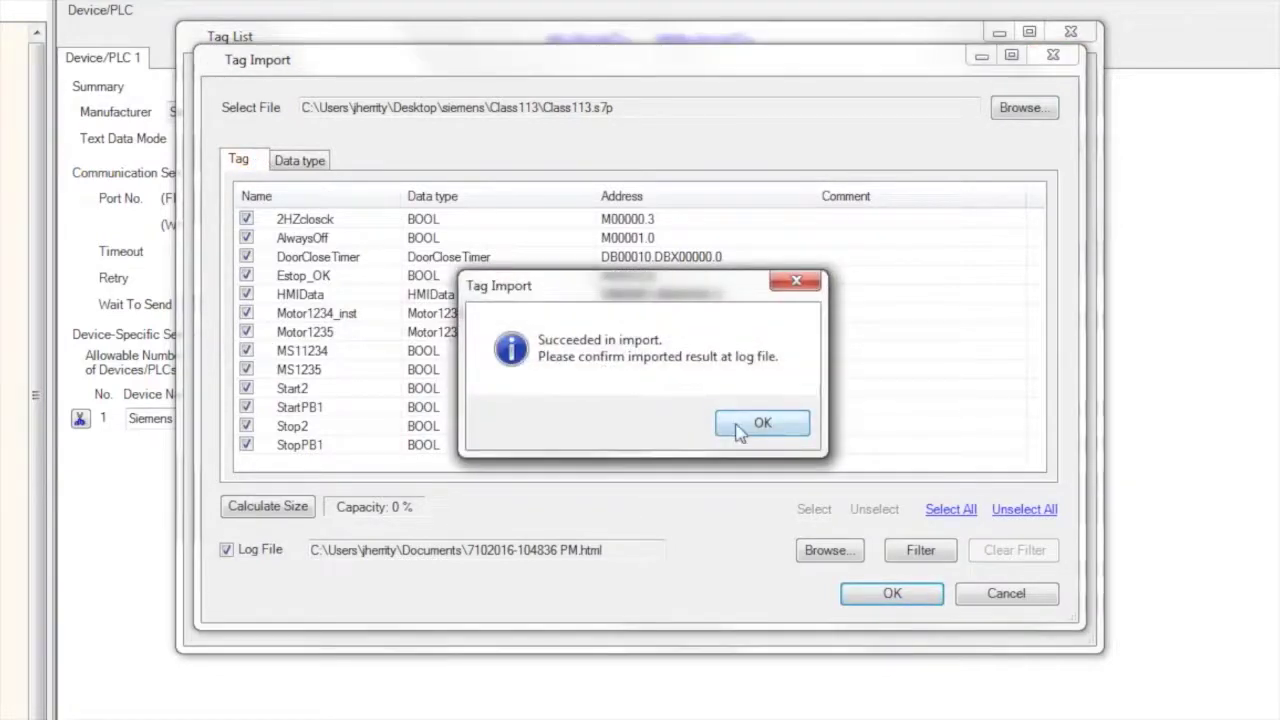
pyautogui.click(762, 426)
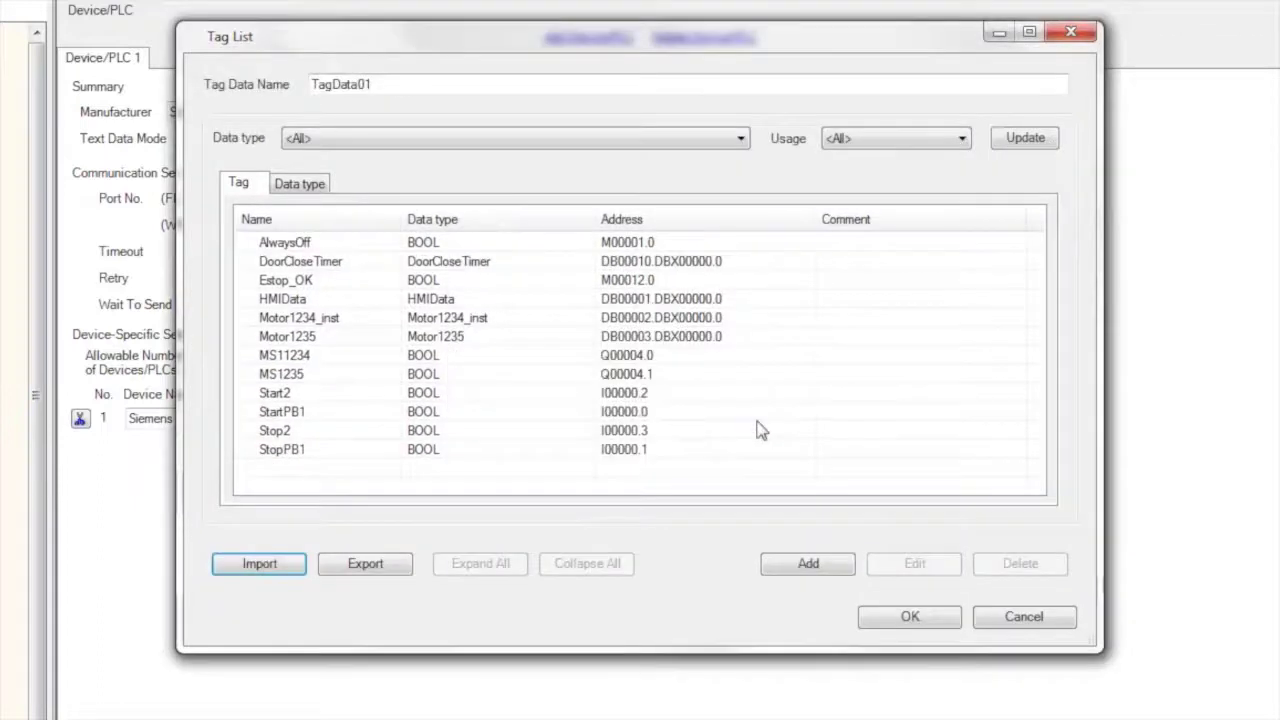
pyautogui.click(906, 616)
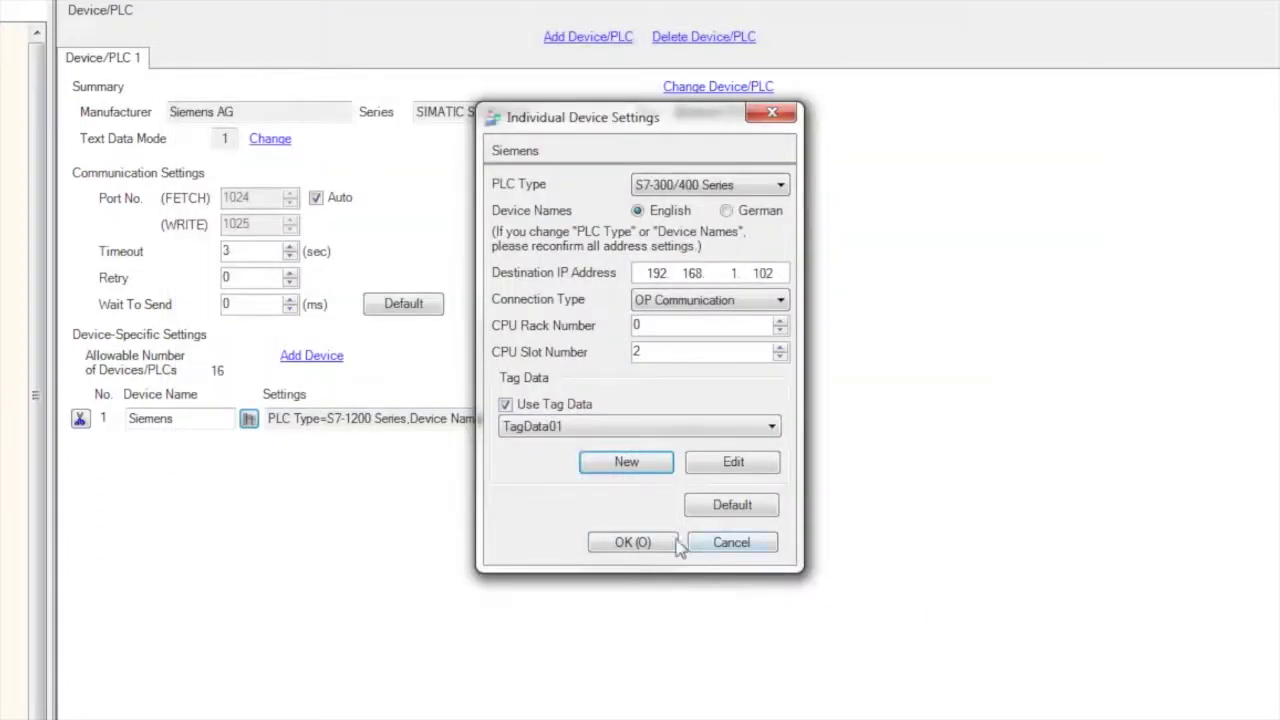
pyautogui.click(664, 542)
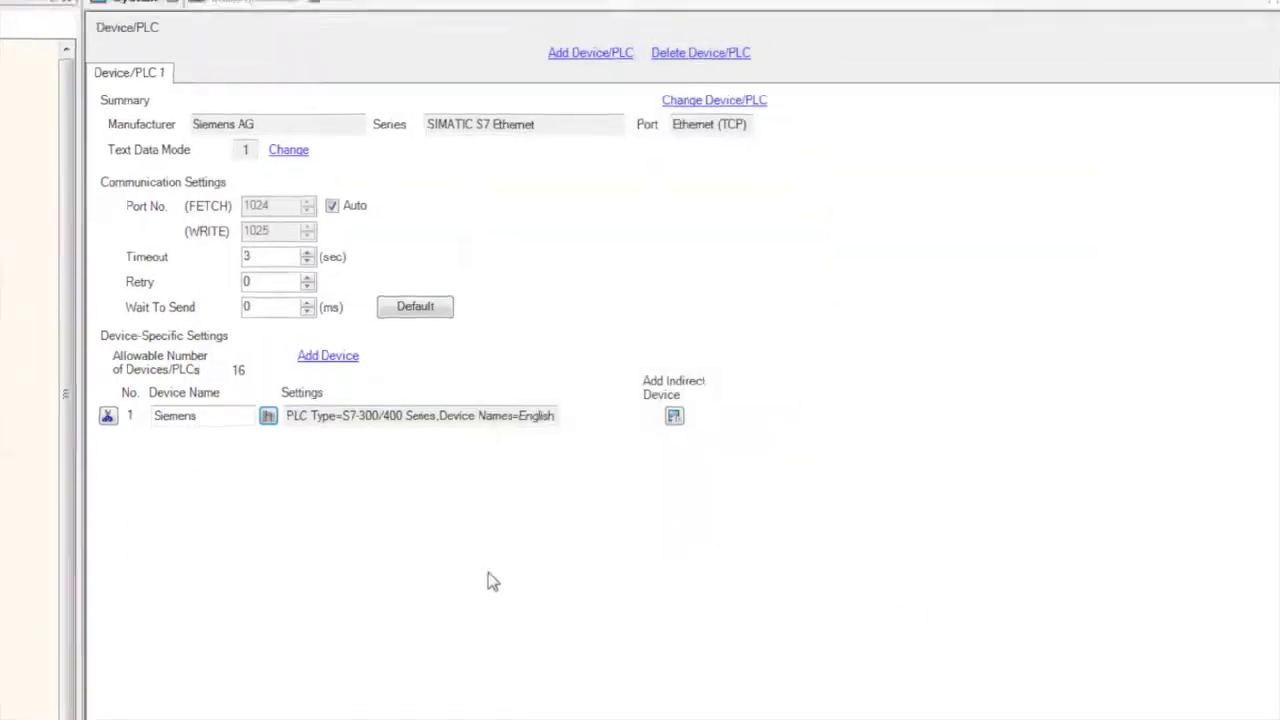
pyautogui.doubleClick(109, 258)
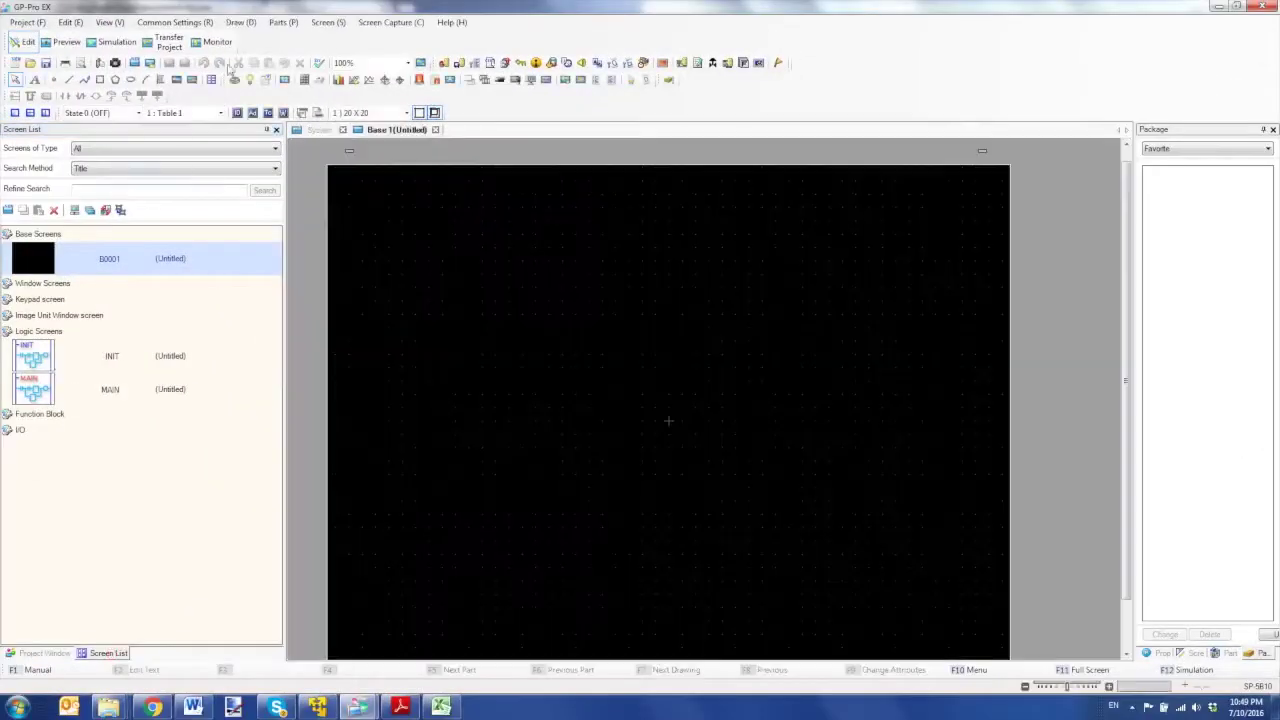
# Draw a red lamp switch on Base 1 and browse imported tags, expanding DoorCloseTimer.
pyautogui.moveTo(638, 393); pyautogui.dragTo(748, 489)
pyautogui.doubleClick(719, 466)
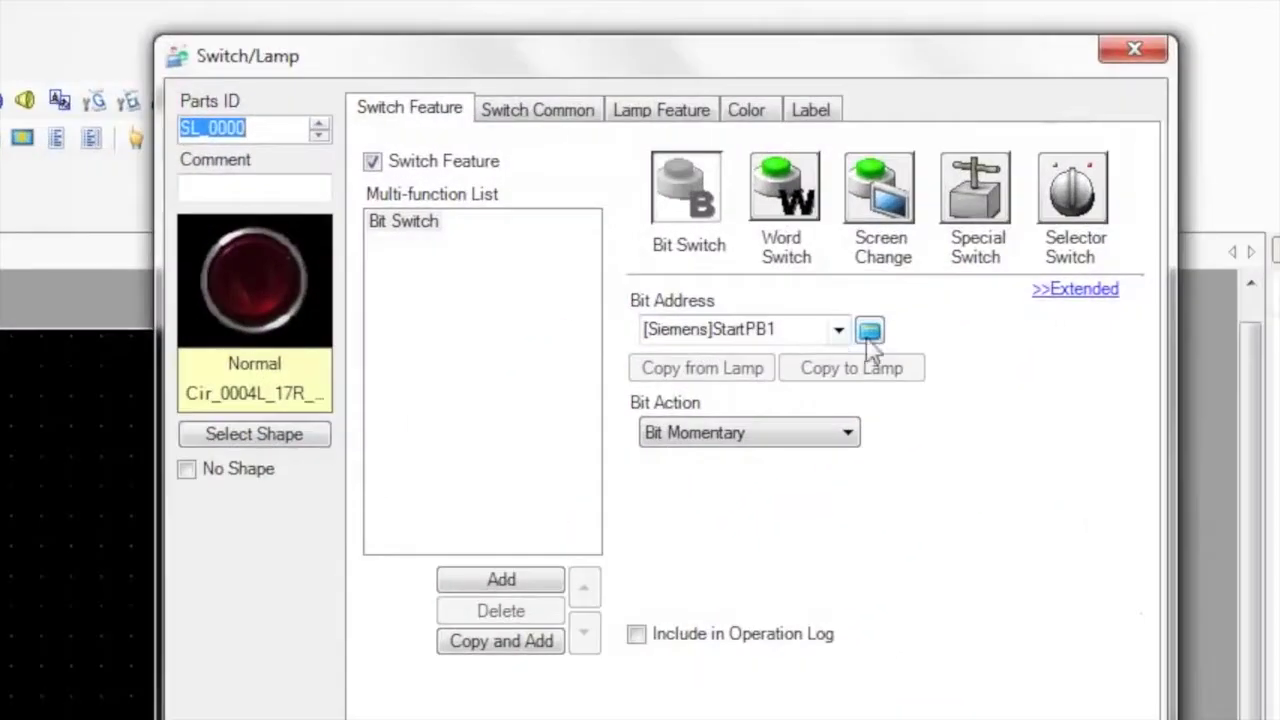
pyautogui.click(869, 331)
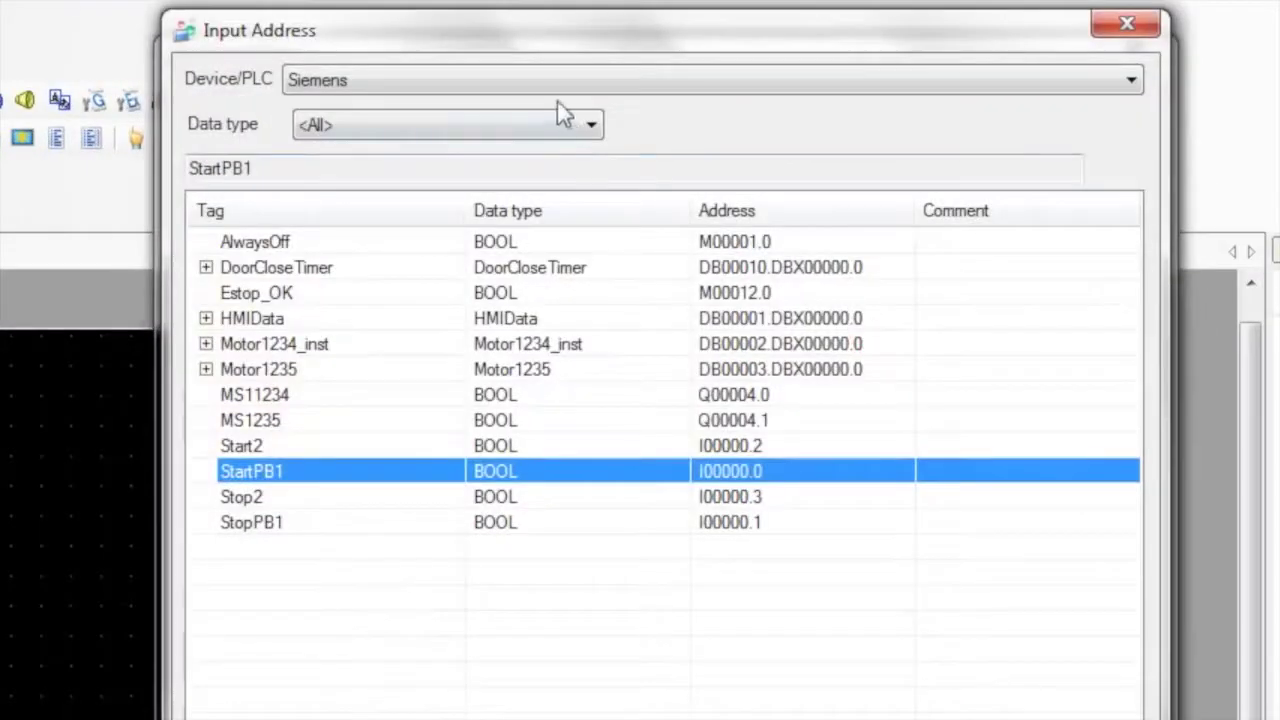
pyautogui.click(205, 267)
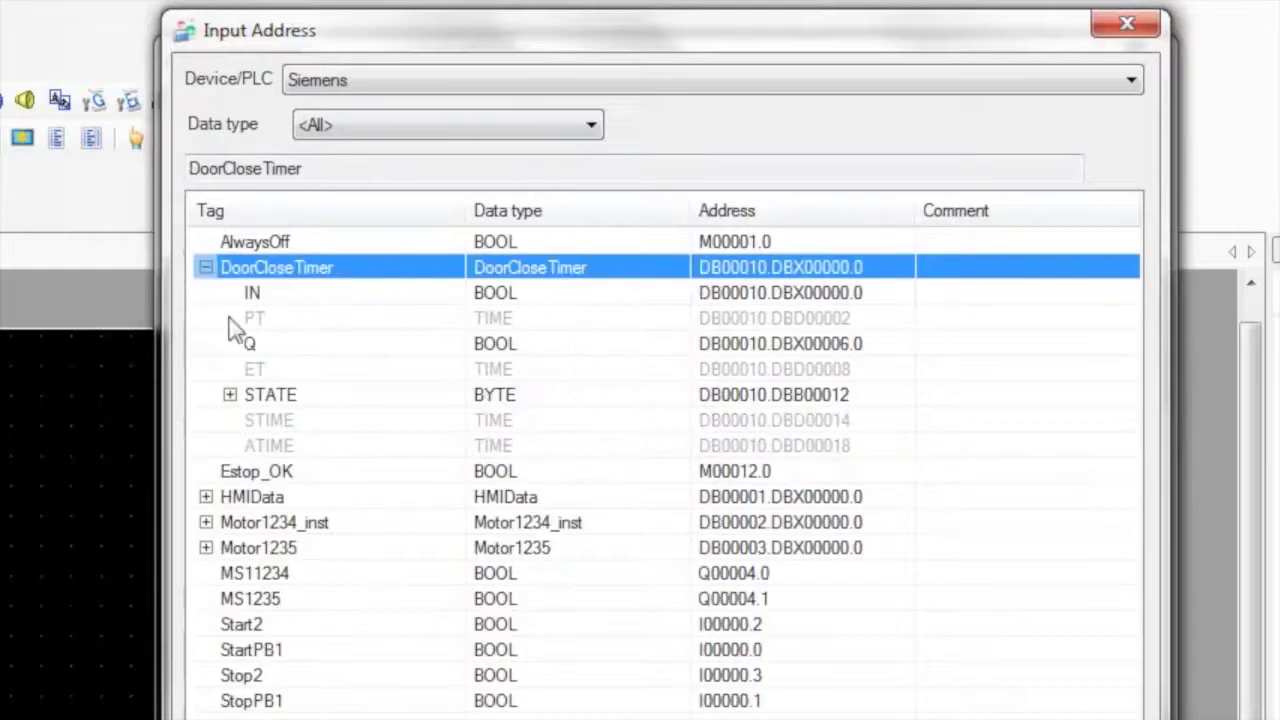
pyautogui.click(205, 268)
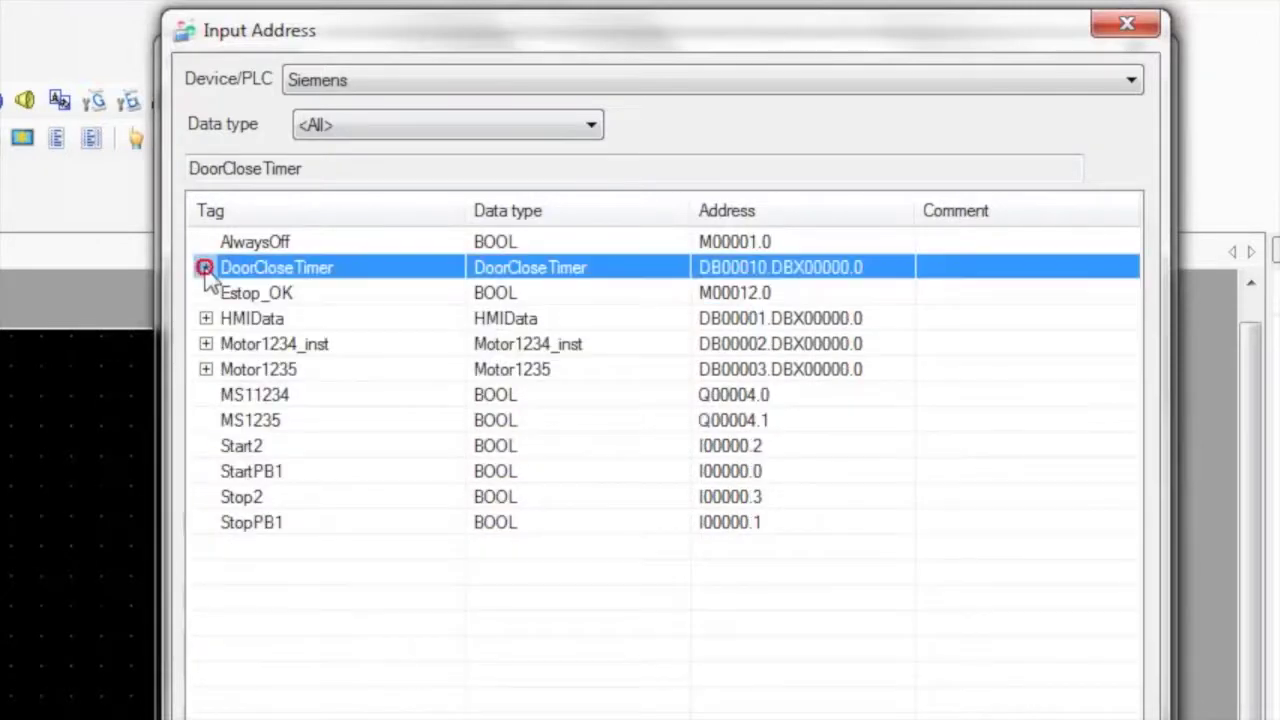
pyautogui.click(205, 268)
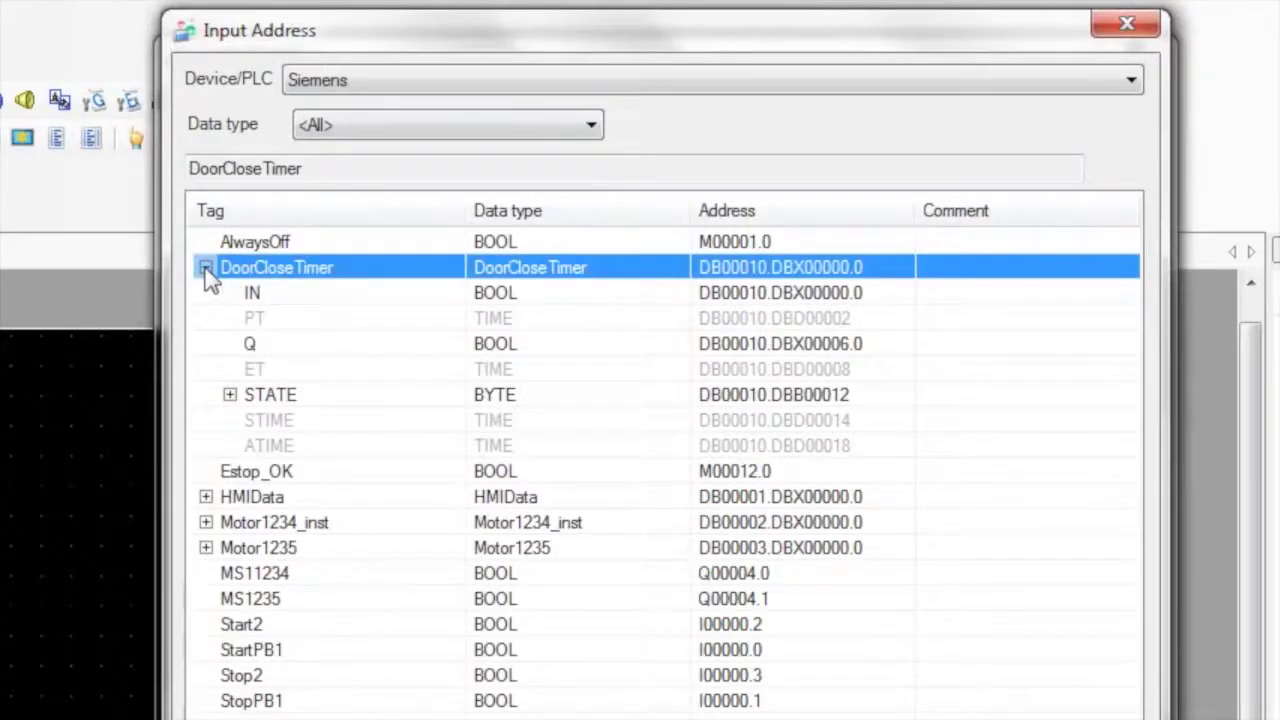
pyautogui.click(205, 268)
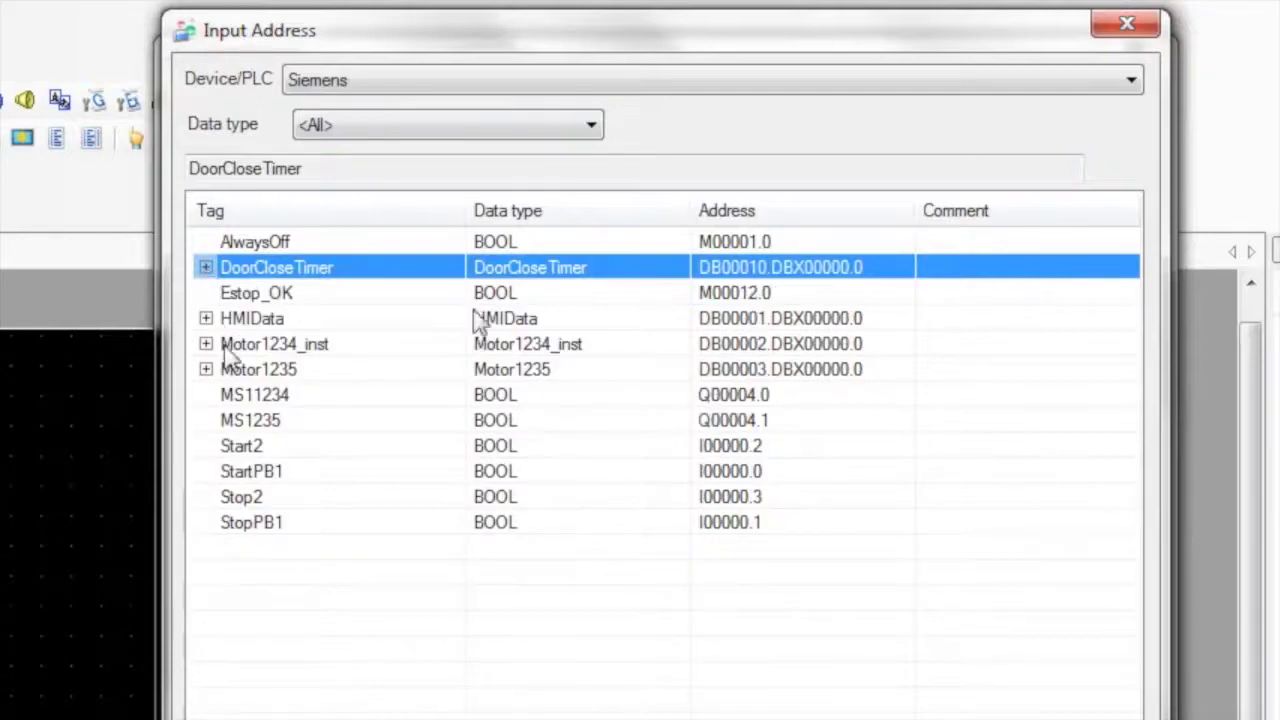